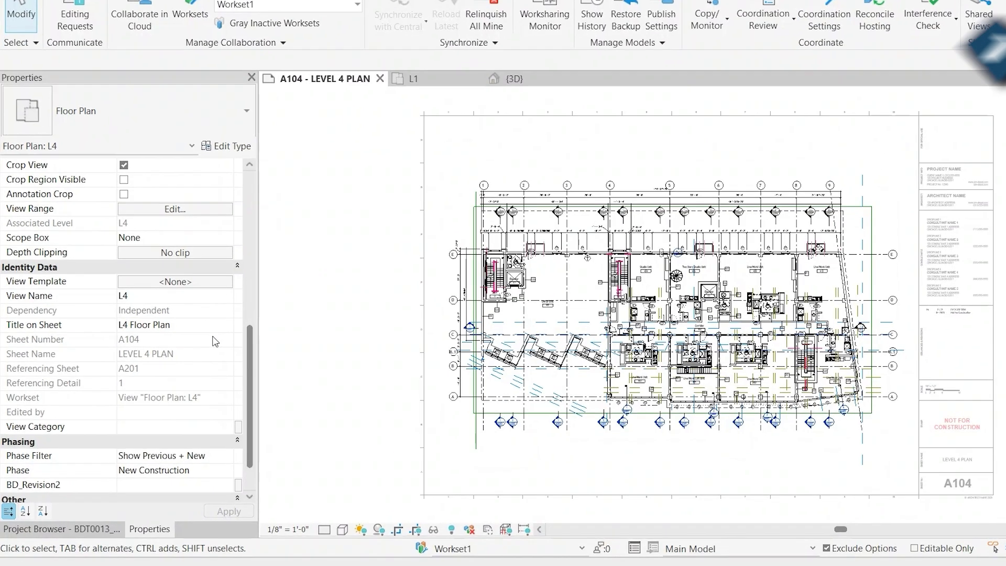
Step: Open the Visibility/Graphic Overrides dialog for Floor Plan: L4 from its Properties
scroll(140, 354, "up", 6)
scroll(192, 341, "up", 3)
left_click(246, 265)
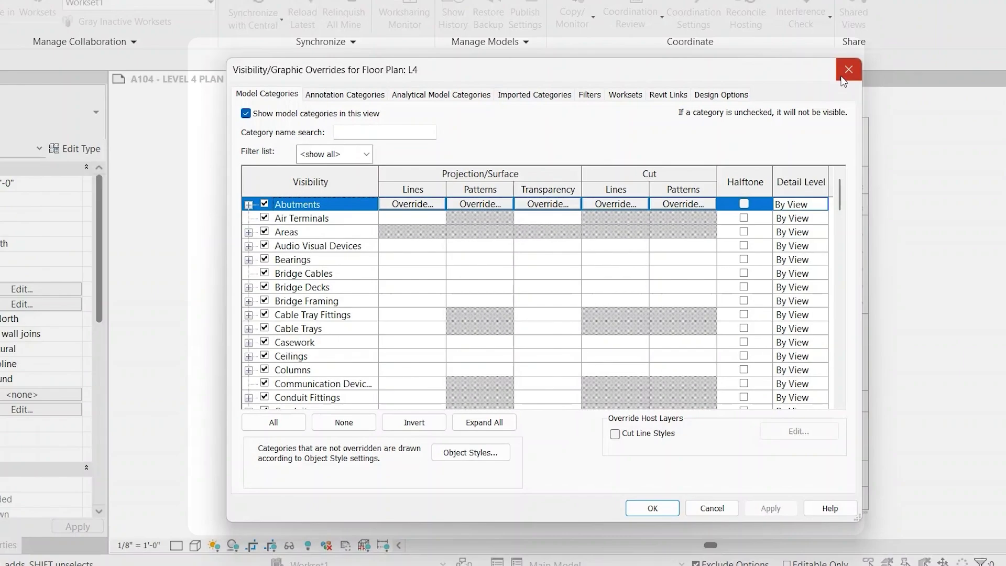
Step: Close the overrides dialog unchanged and pan the L4 plan to show the central units
key("Return")
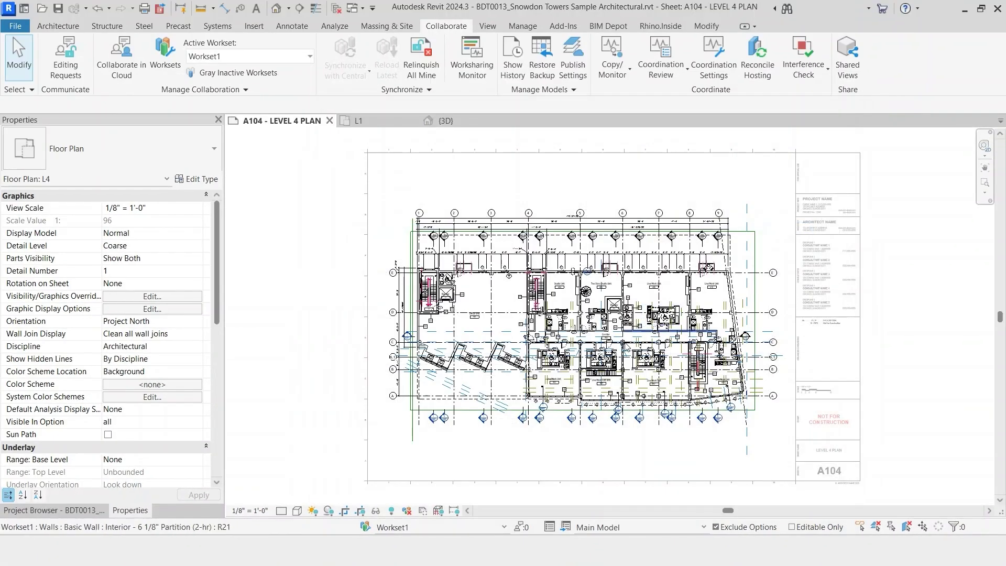
scroll(523, 442, "up", 3)
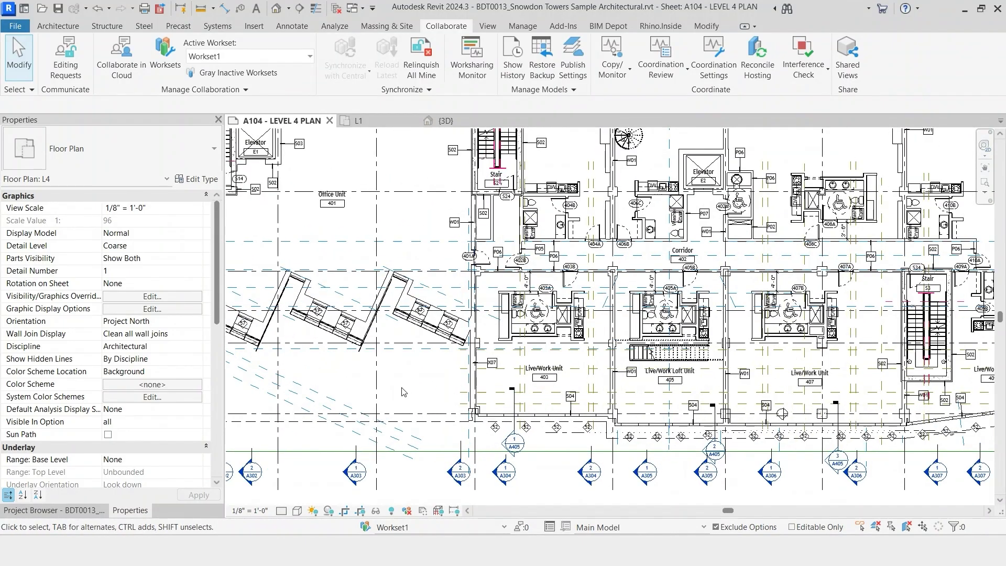
middle_click_drag(401, 382, 296, 382)
scroll(117, 348, "down", 5)
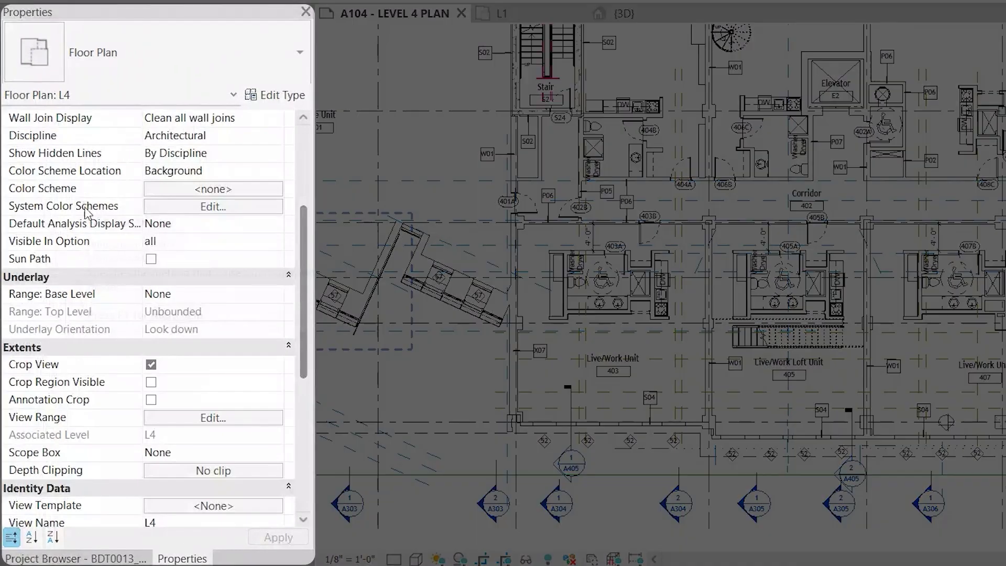
scroll(92, 235, "down", 6)
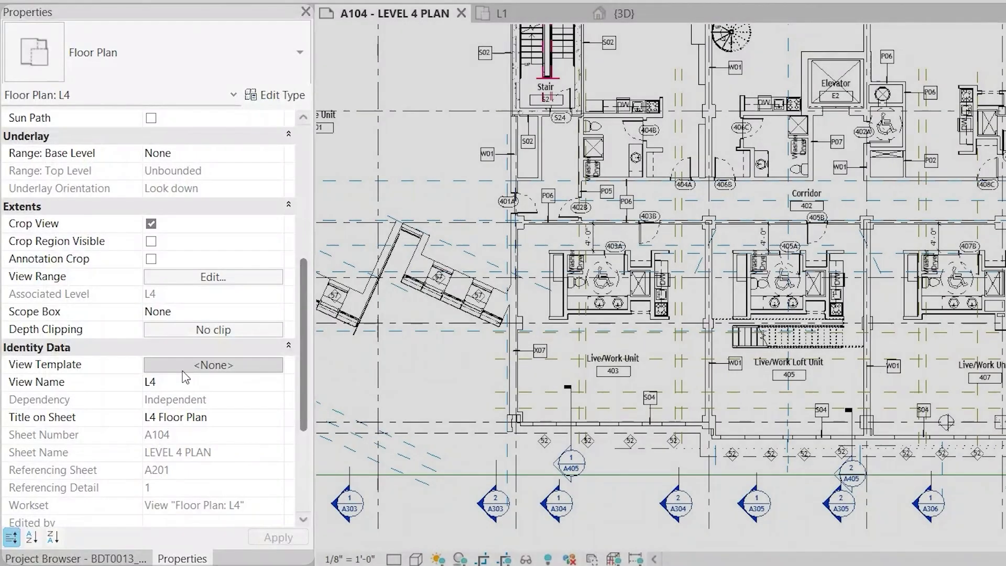
Step: Set Floor Plan: L4's view template to BD_100_Plan.Construction and recentre the full plan
left_click(184, 365)
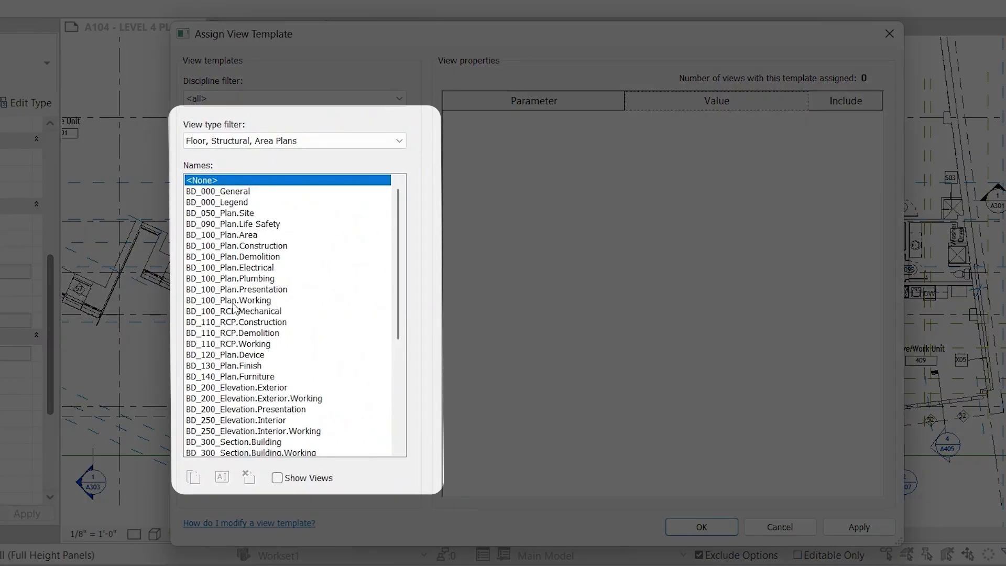
left_click(255, 246)
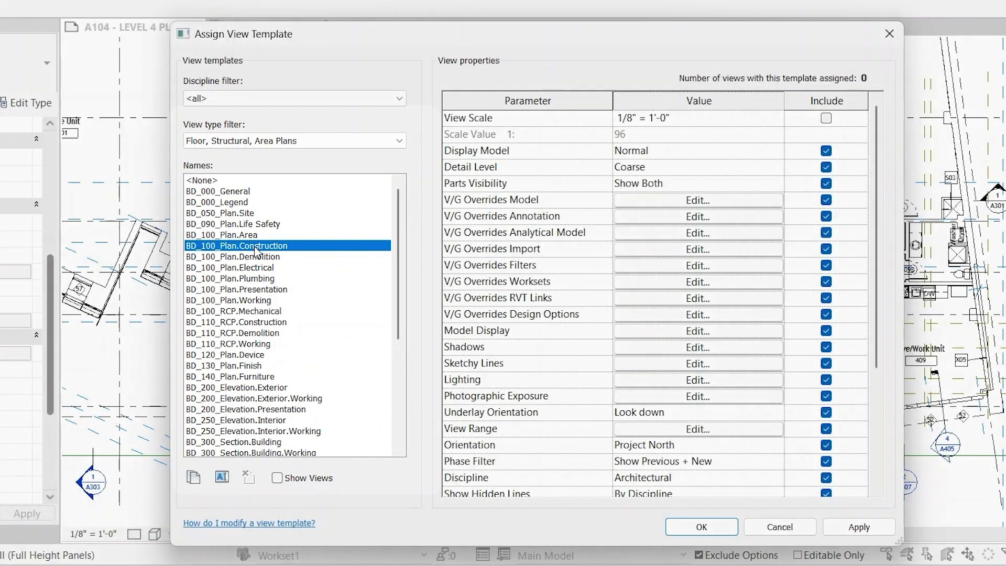
left_click(705, 530)
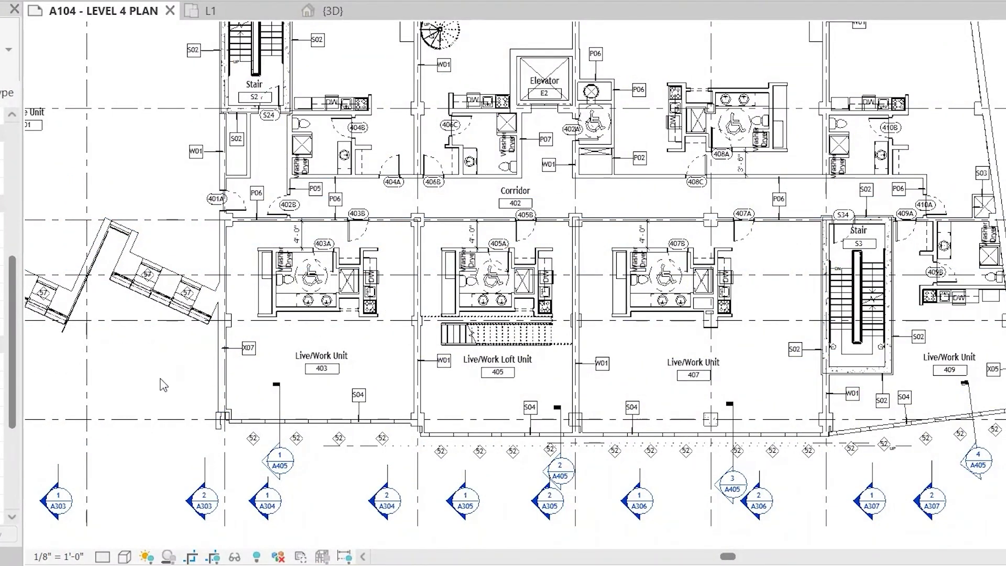
scroll(164, 384, "down", 5)
scroll(655, 272, "up", 2)
scroll(355, 269, "down", 1)
middle_click_drag(355, 268, 328, 313)
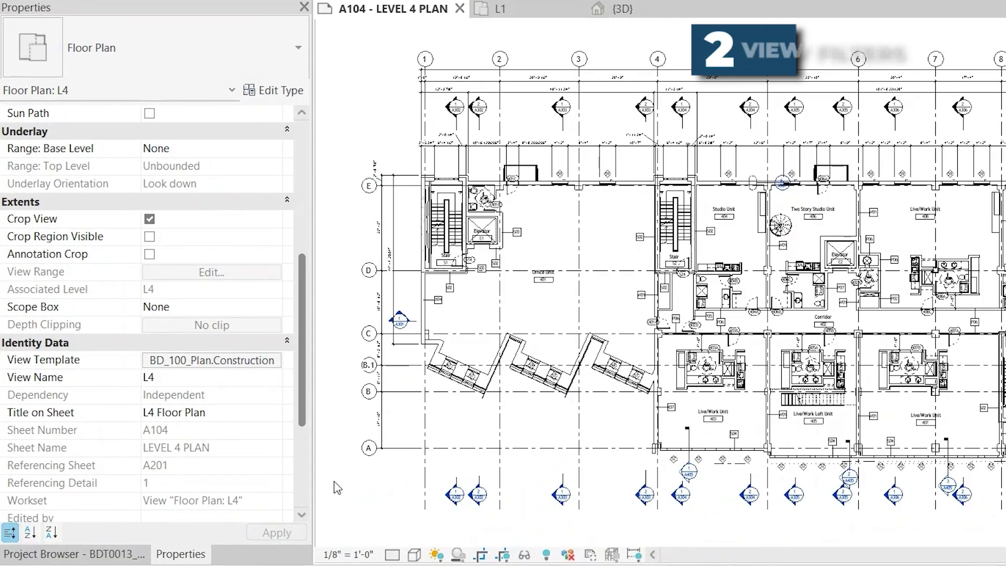
Step: Disable all six filters in the BD_100_Plan.Construction template's V/G overrides
left_click(246, 362)
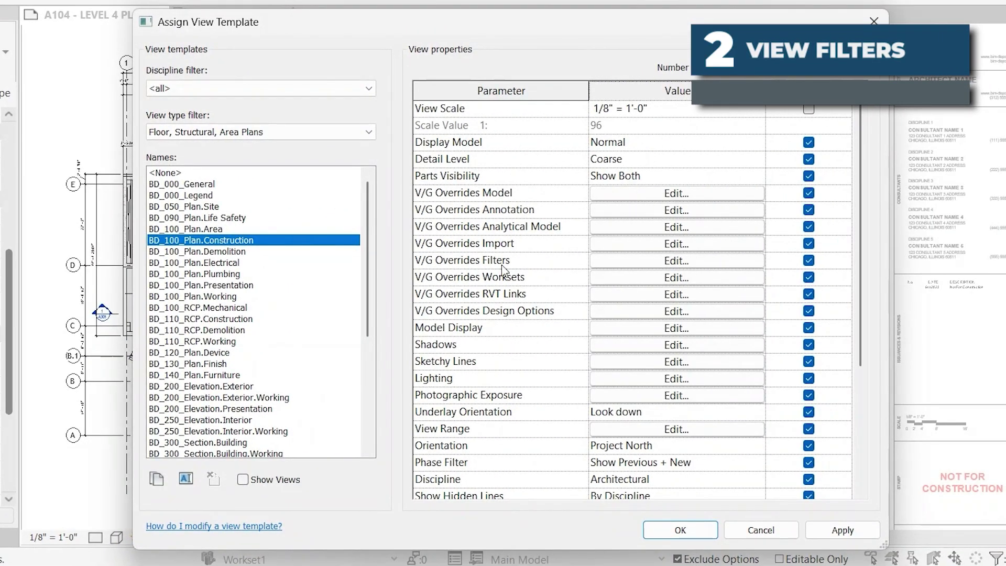
left_click(659, 261)
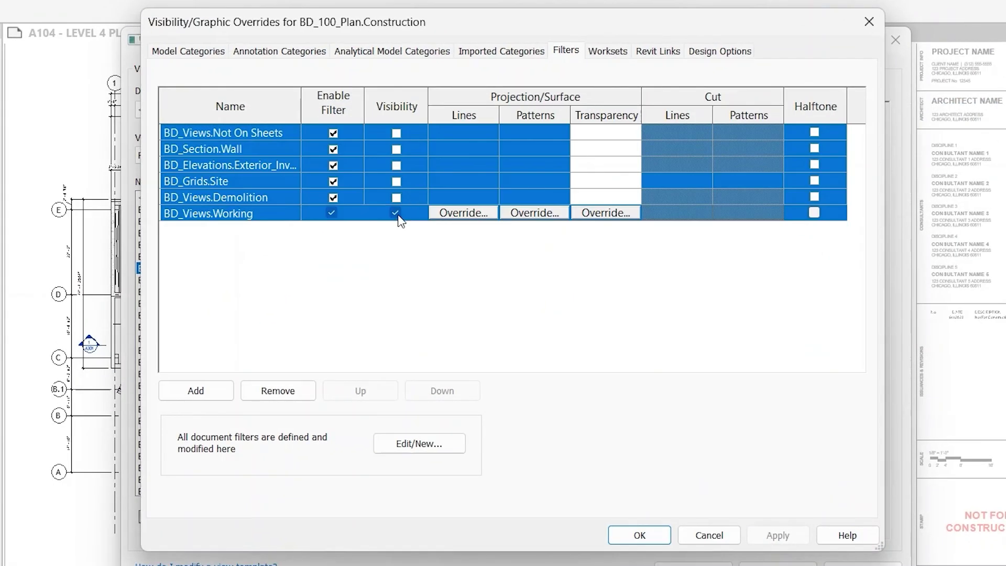
left_click(396, 212)
left_click(332, 212)
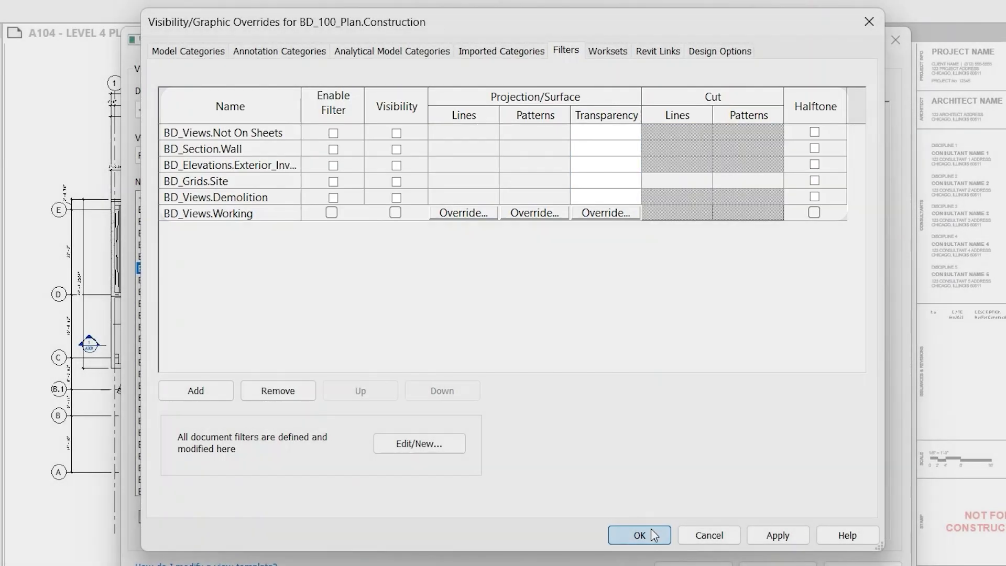
left_click(652, 530)
left_click(717, 505)
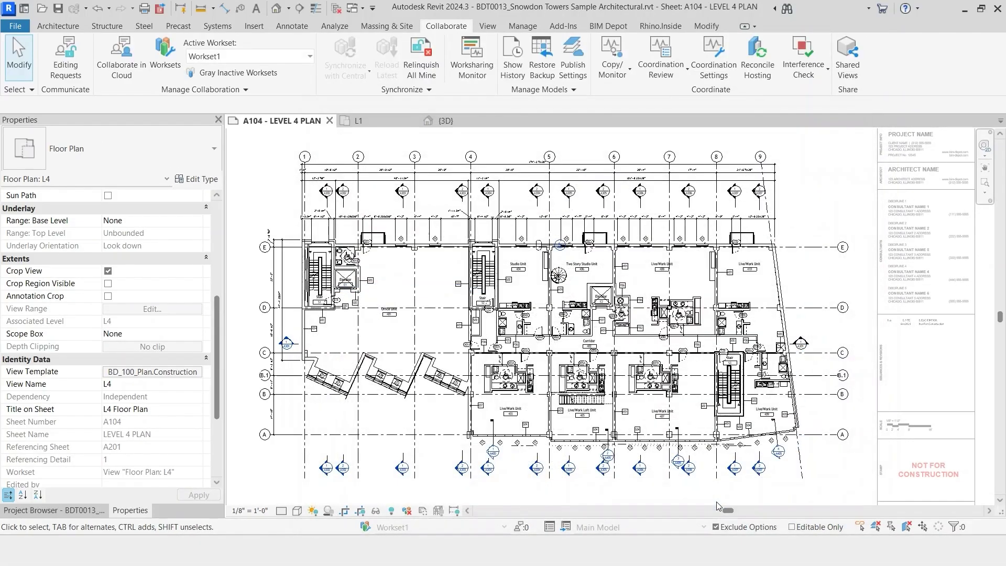
Step: Zoom in to inspect the blank-headed section marker, then pan along the facade
scroll(385, 364, "up", 3)
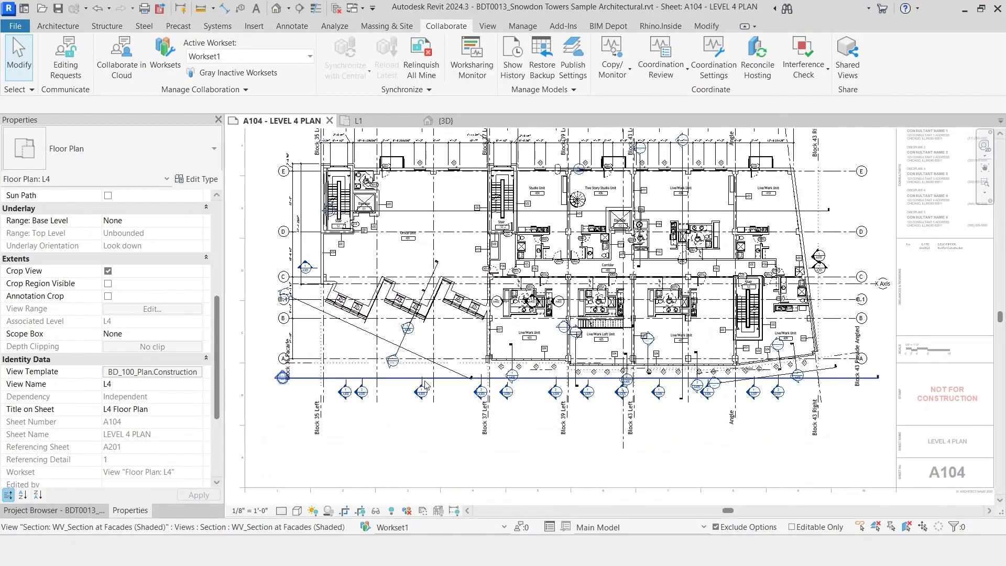
left_click(385, 364)
scroll(385, 364, "up", 3)
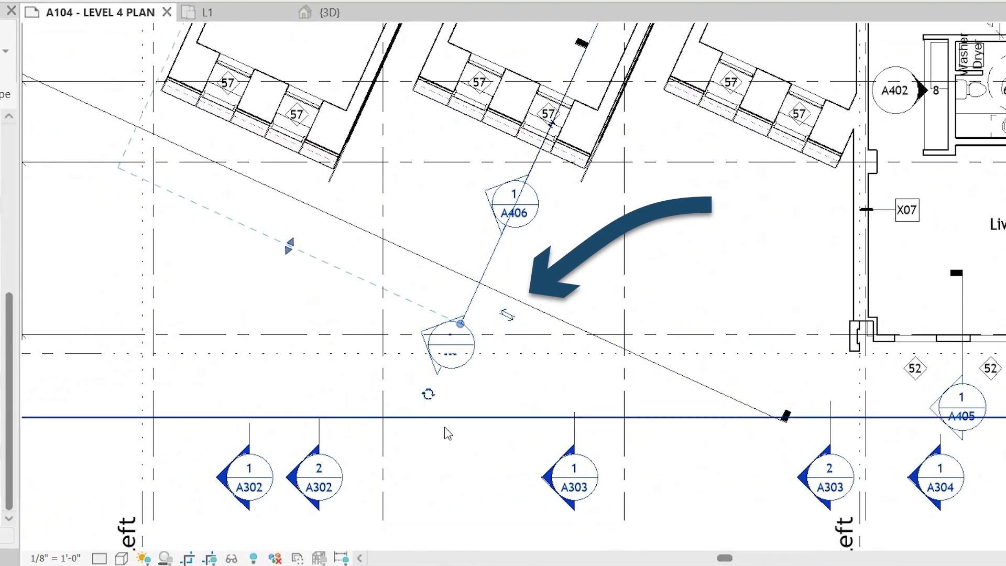
left_click(497, 385)
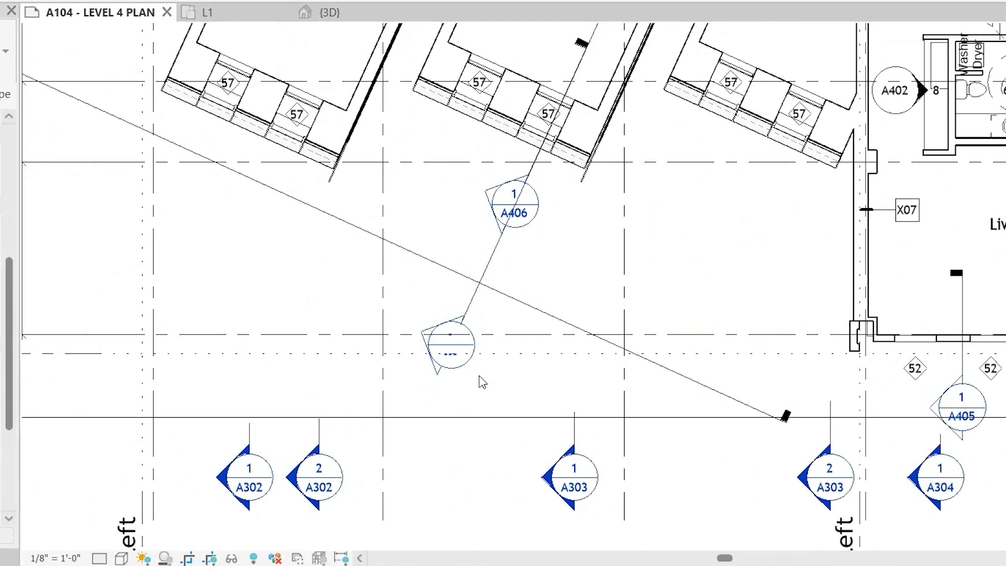
scroll(482, 383, "down", 1)
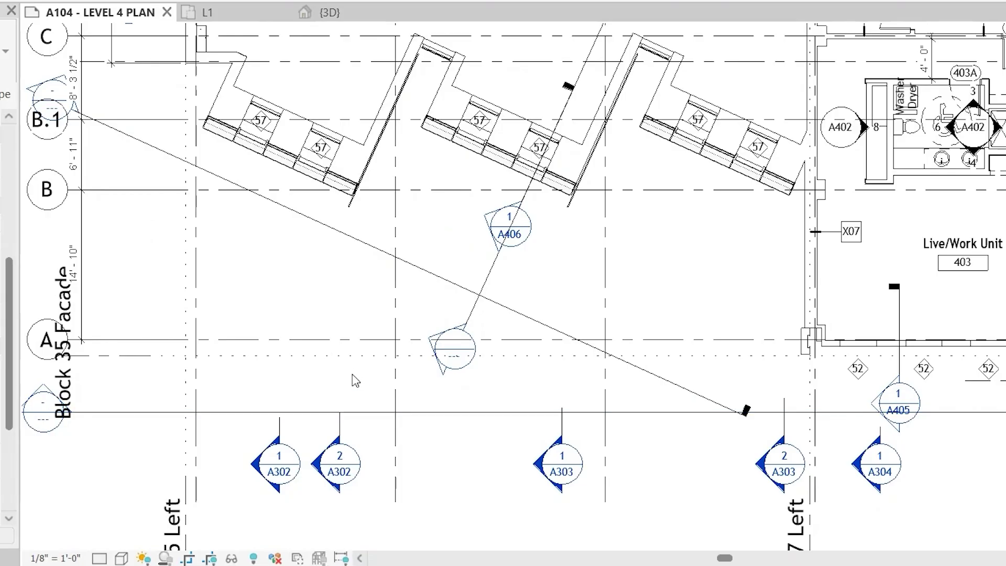
middle_click_drag(354, 381, 416, 461)
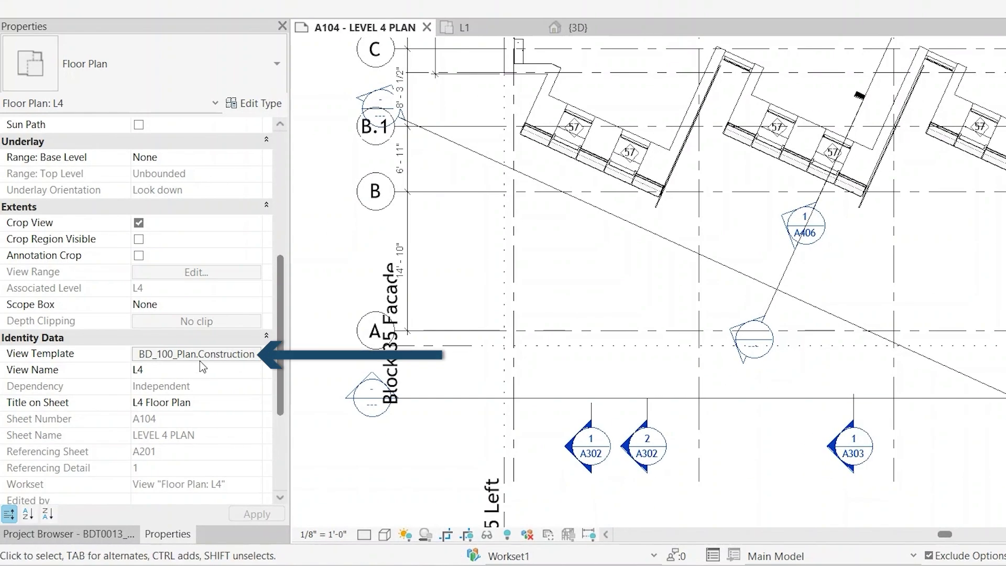
Step: Hide the Sections annotation category in the BD_100_Plan.Construction template
left_click(199, 360)
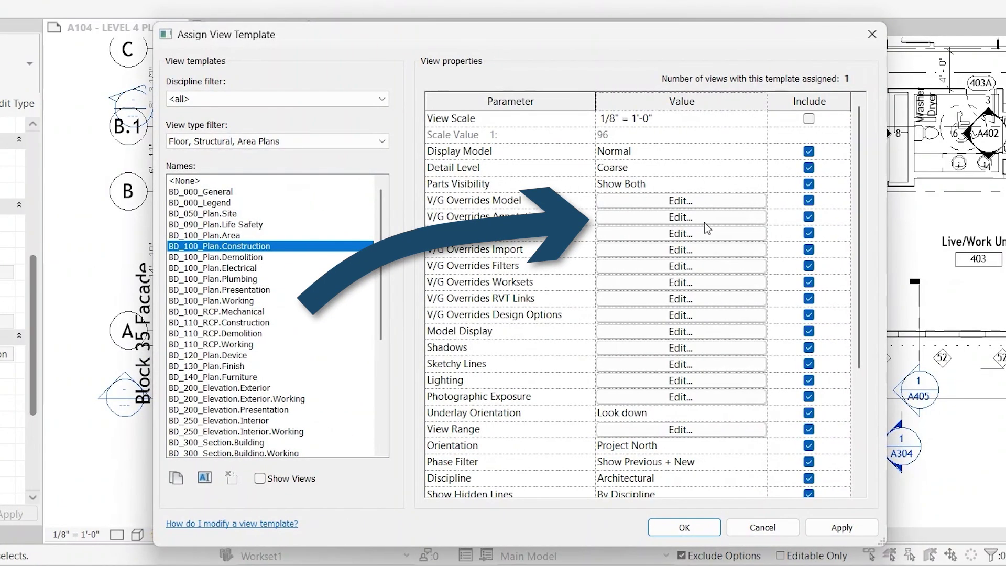
left_click(704, 220)
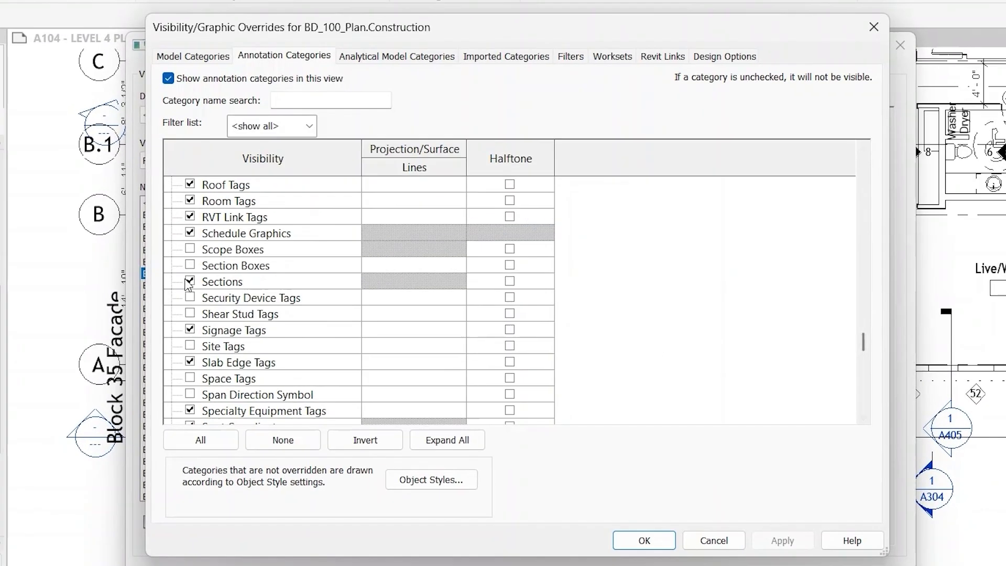
left_click(190, 282)
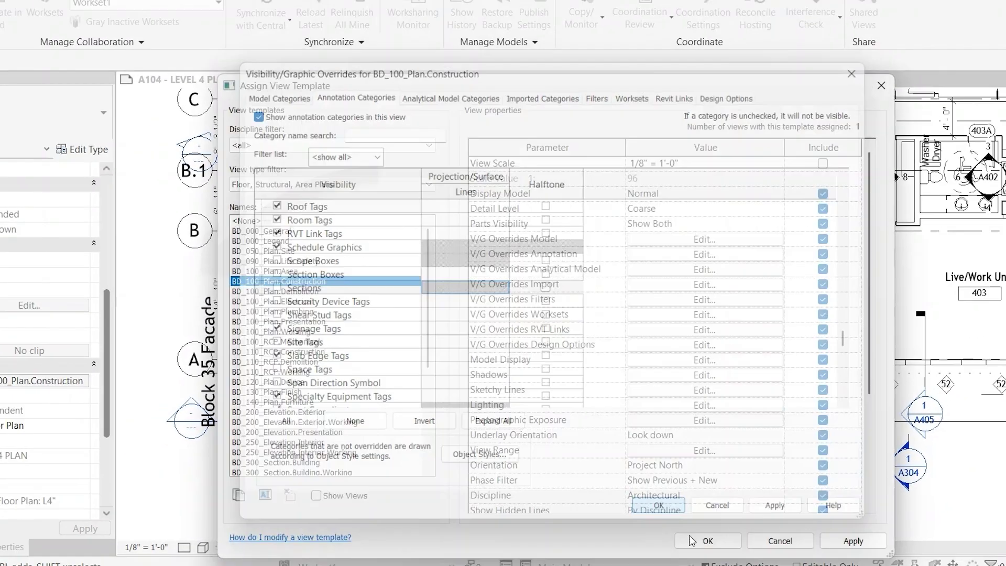
left_click(645, 540)
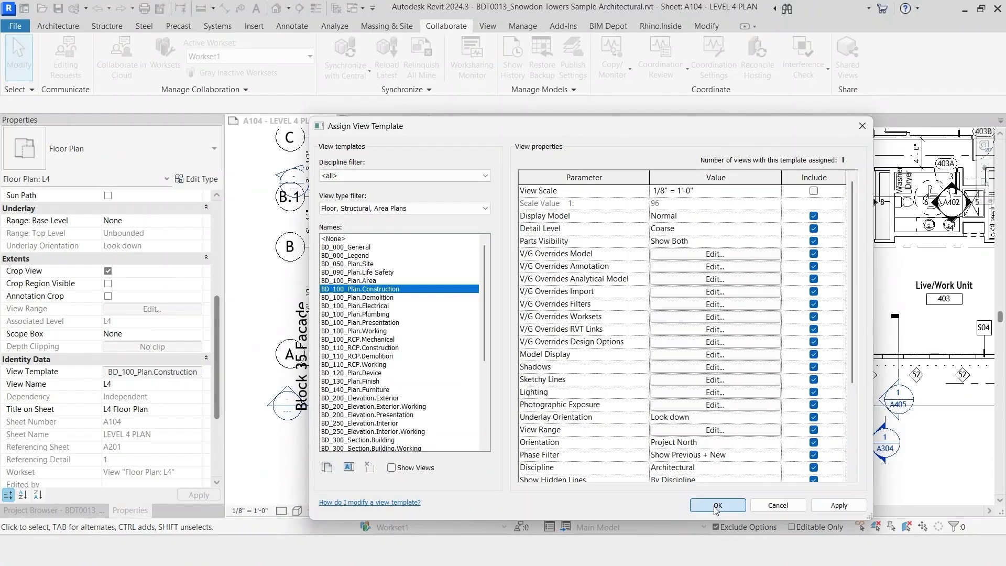
left_click(709, 503)
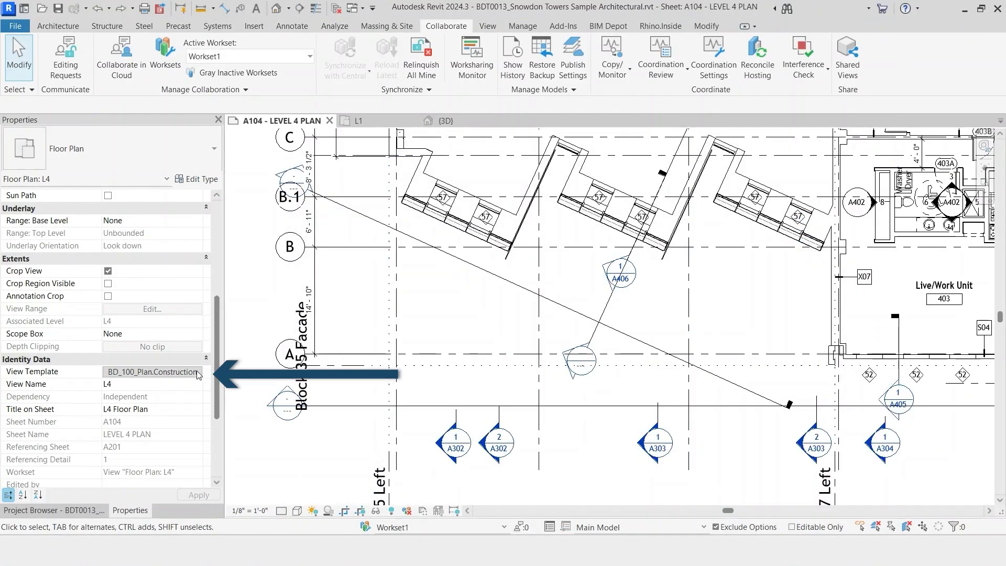
Step: Enable only the BD_Views.Not On Sheets filter in the template, with visibility off
left_click(151, 372)
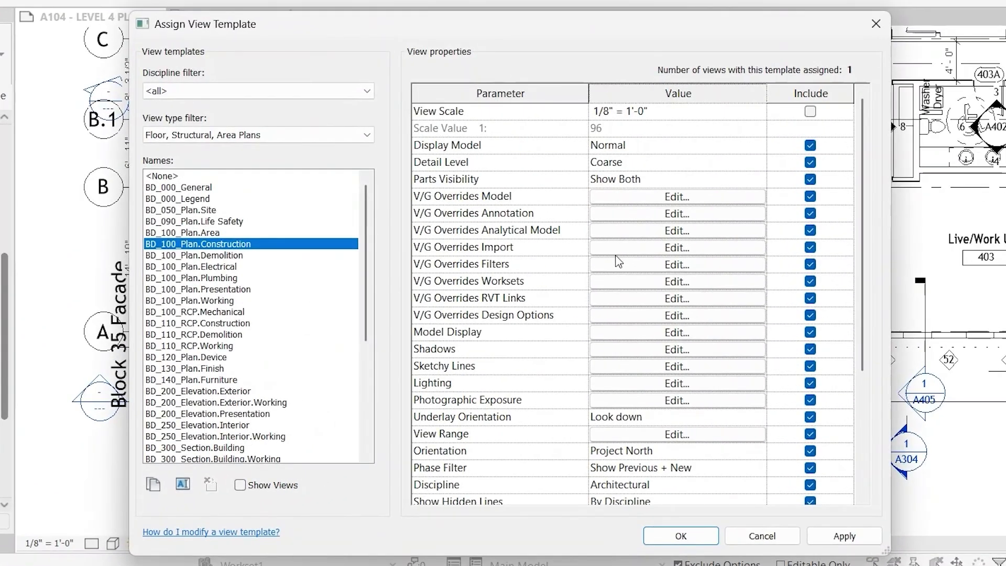
left_click(619, 263)
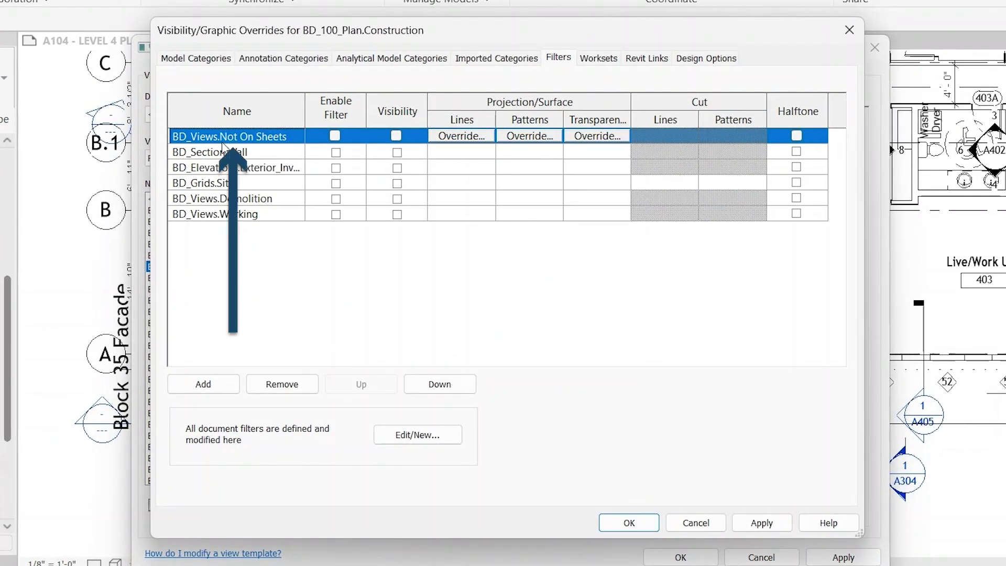
left_click(335, 137)
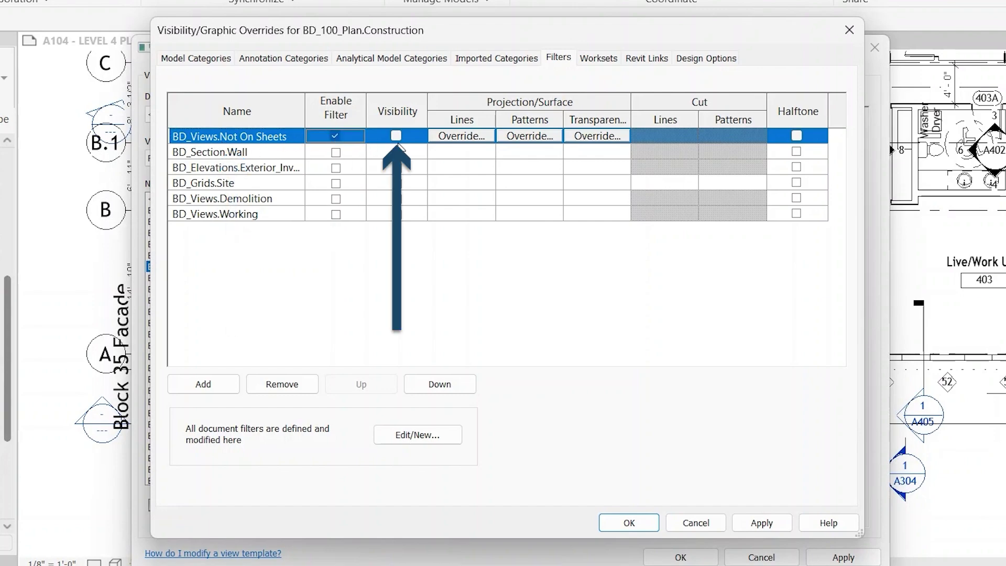
left_click(628, 522)
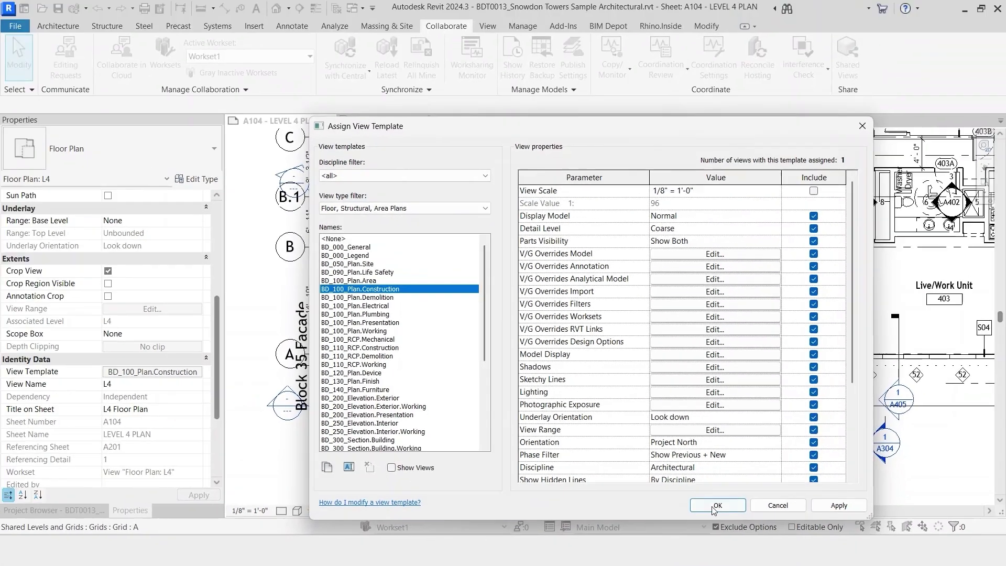
left_click(715, 506)
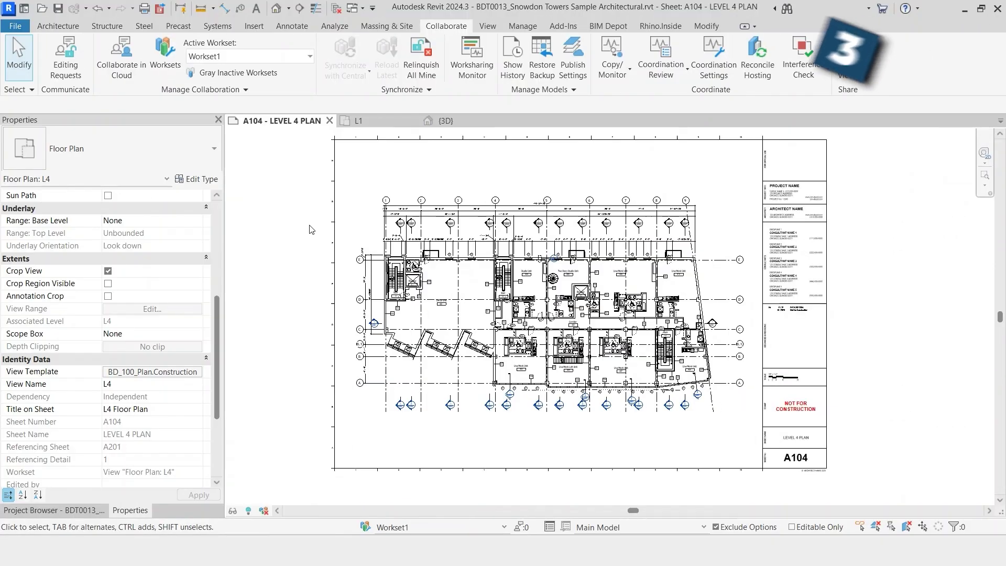
Step: Leave the sheet viewport and duplicate Floor Plan: L4 with detailing as L4 Copy 1
double_click(309, 229)
middle_click_drag(309, 230, 342, 242)
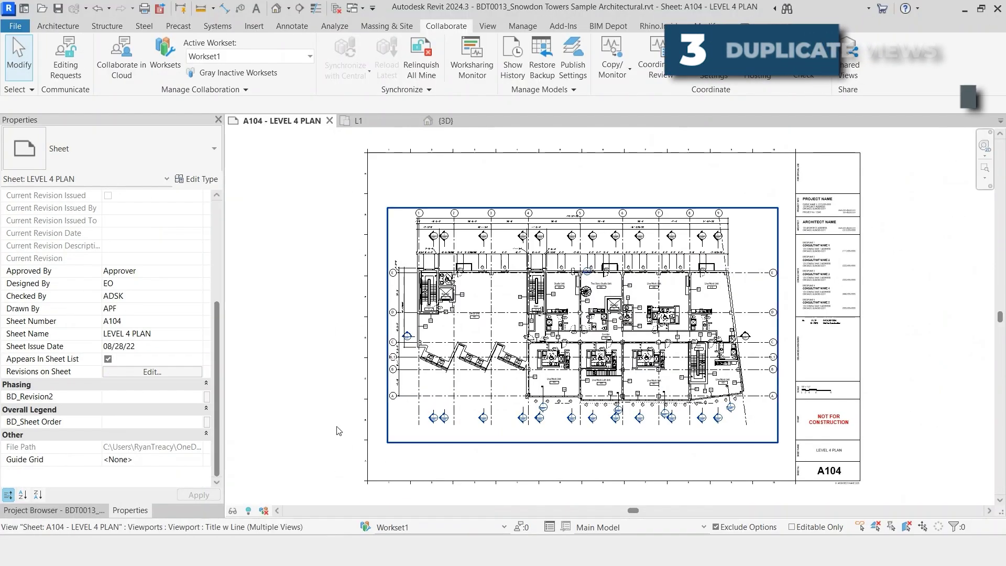
left_click(52, 510)
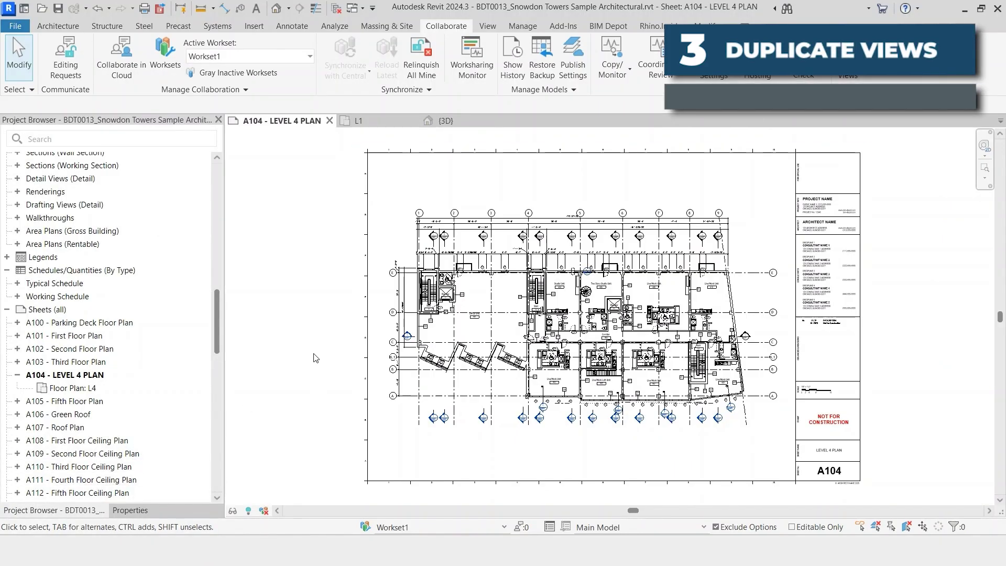
scroll(522, 339, "up", 4)
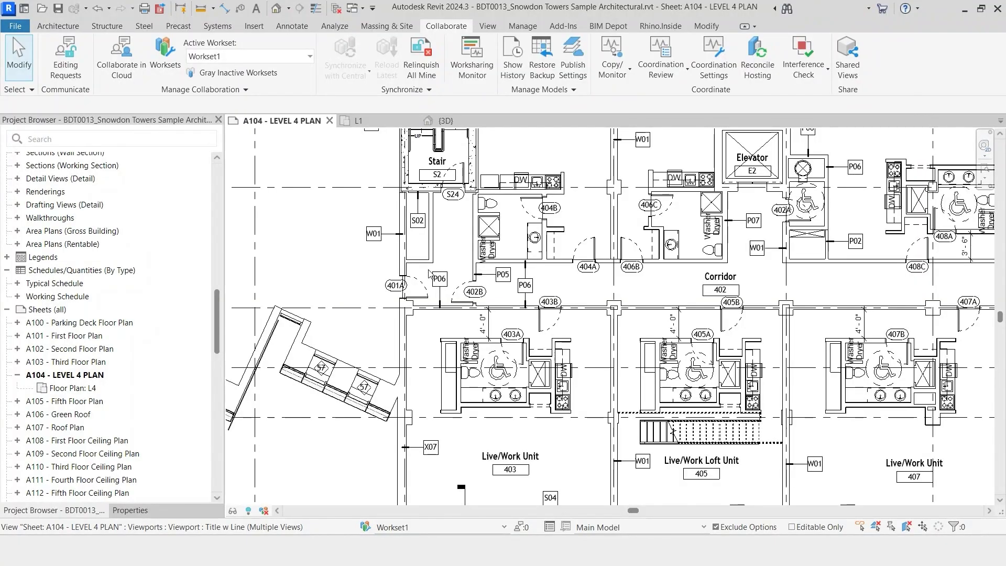
left_click(67, 388)
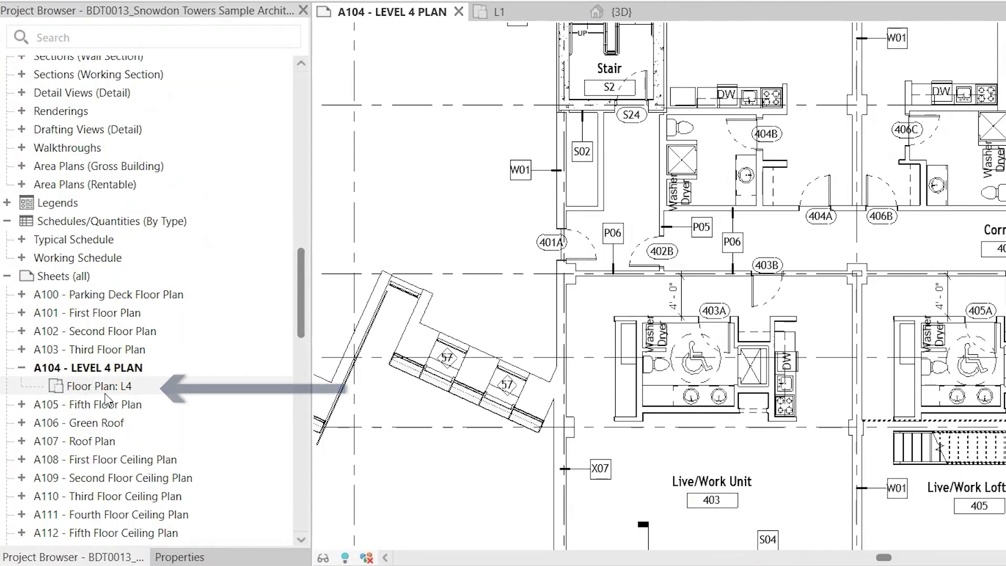
right_click(106, 394)
mouse_move(262, 158)
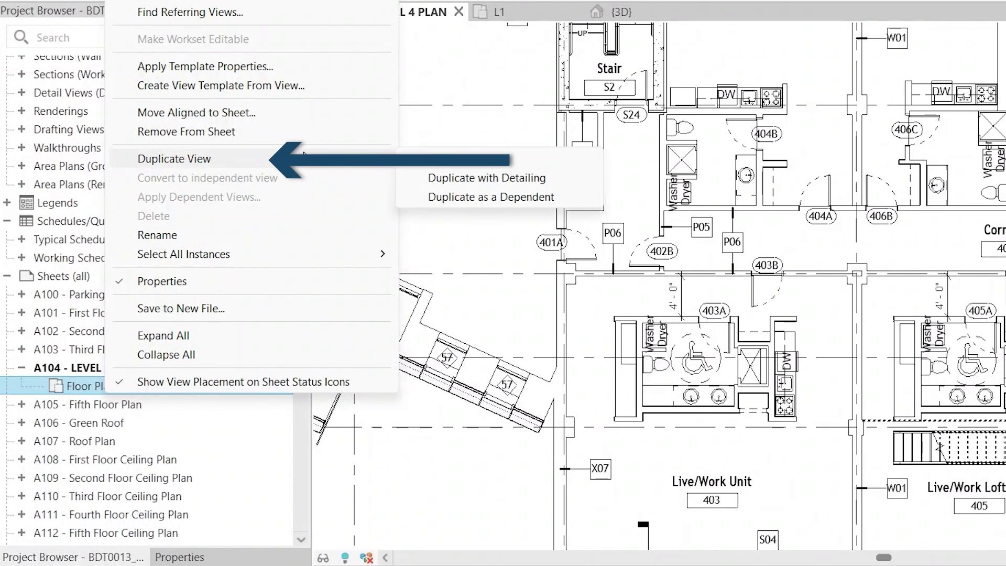
left_click(536, 179)
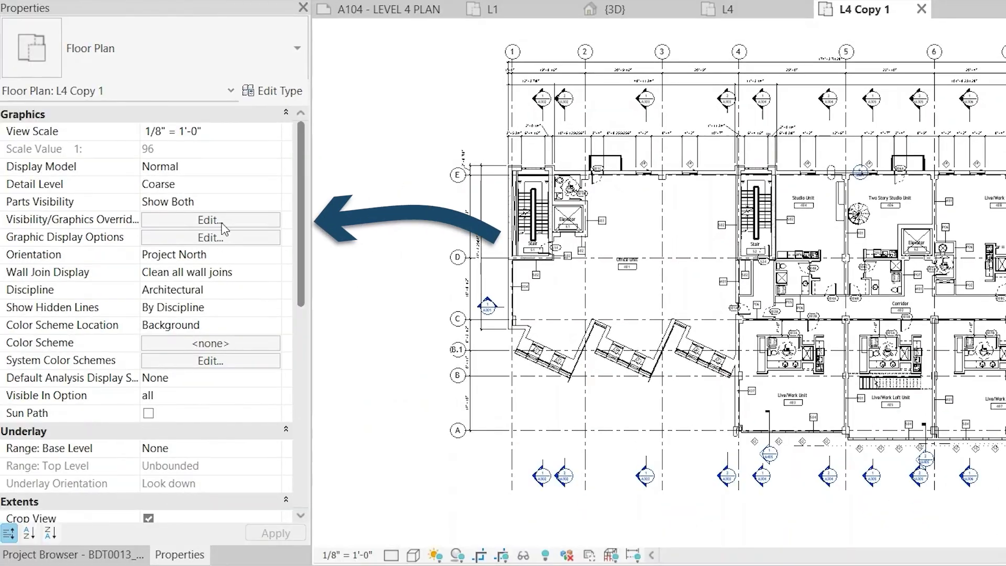
Step: Override the lines of every annotation category in L4 Copy 1 to Magenta
left_click(222, 224)
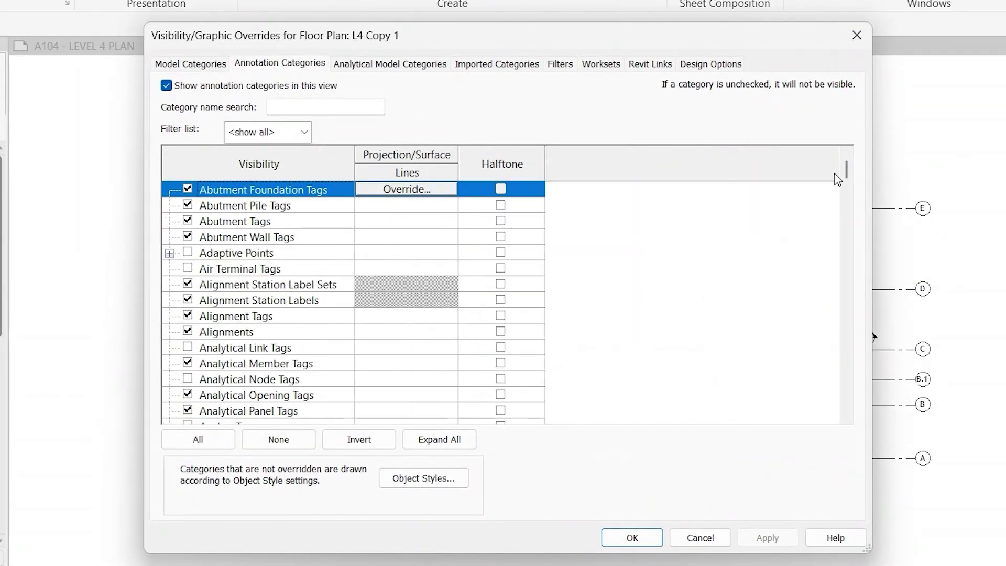
left_click_drag(846, 169, 846, 401)
left_click(405, 411, "shift")
left_click(406, 409)
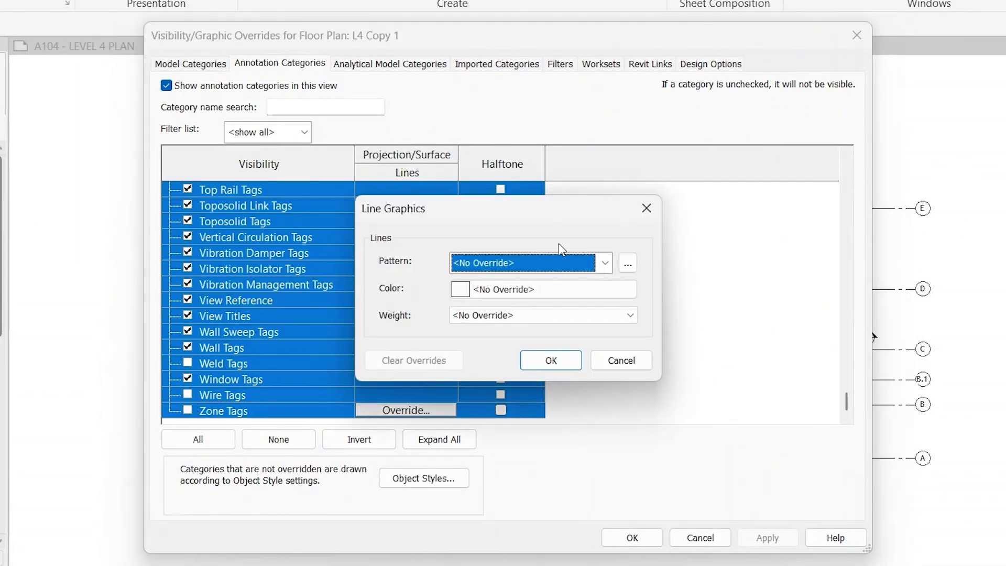
left_click(514, 297)
left_click(483, 187)
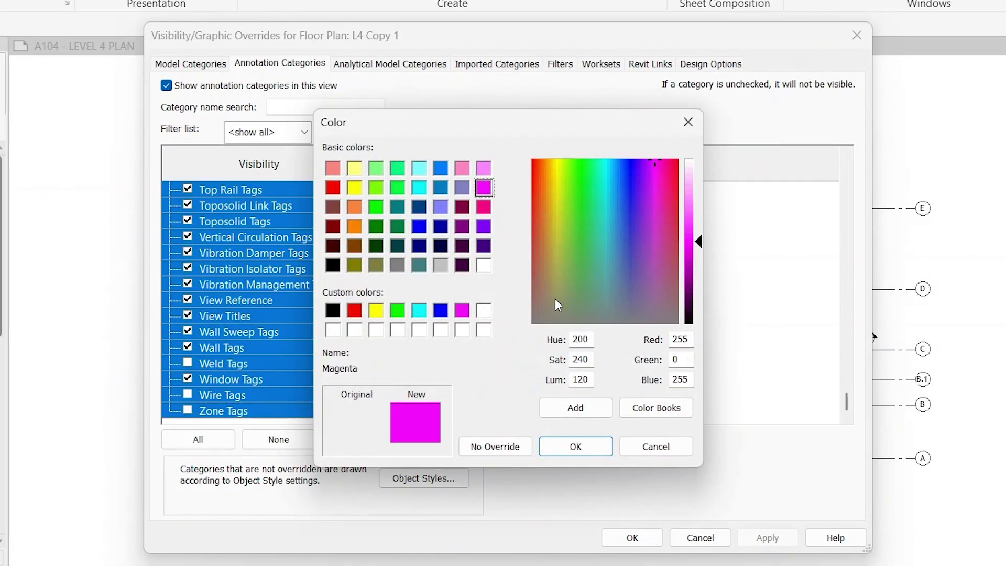
left_click(575, 446)
left_click(551, 361)
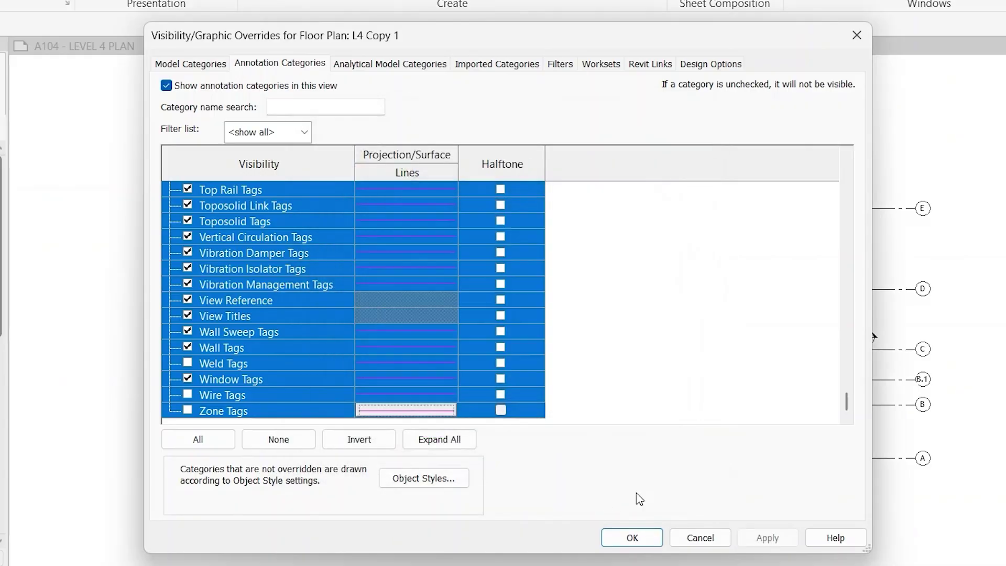
left_click(638, 543)
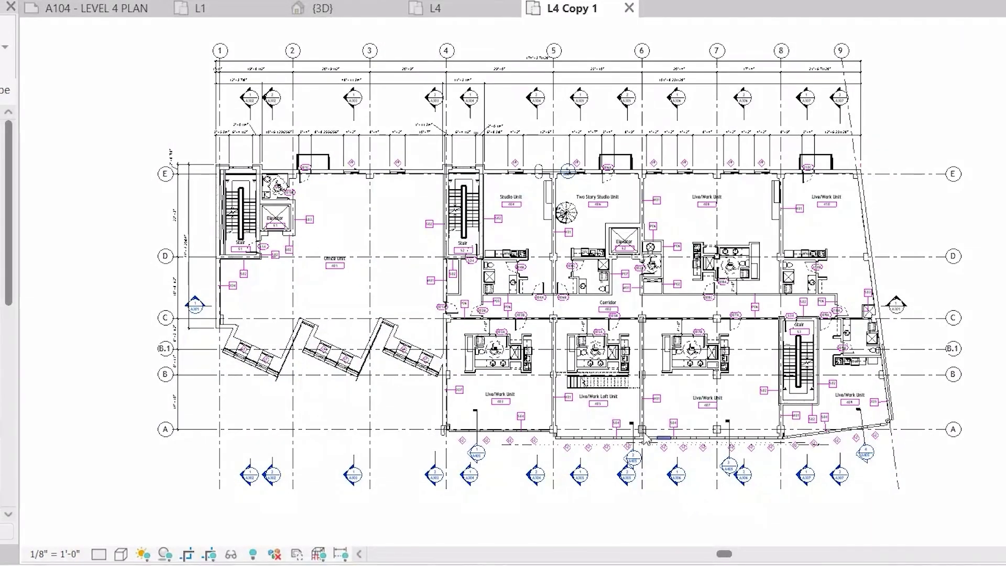
scroll(557, 350, "up", 4)
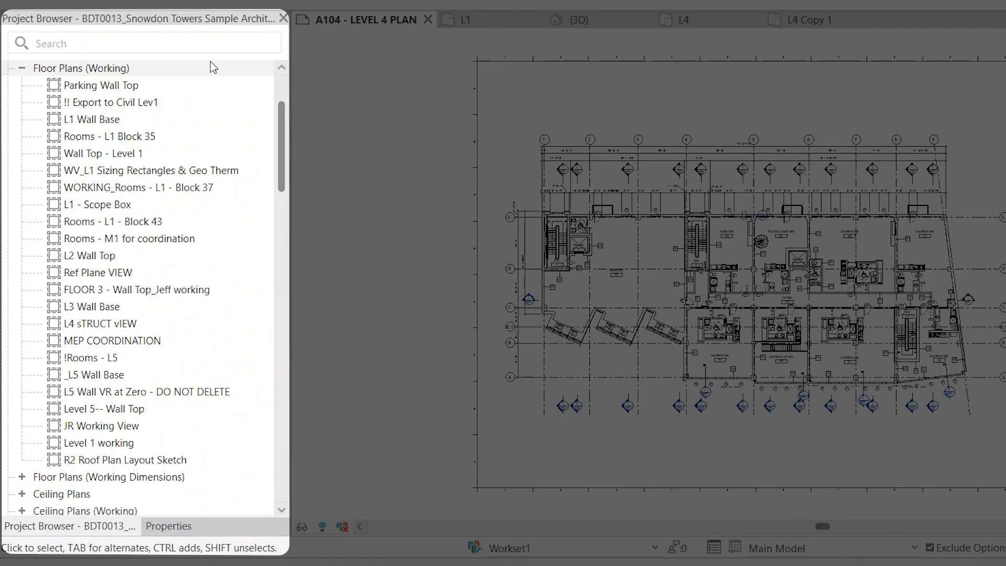
Step: Rename the level 2 wall top view to 'Level 2_Wall Top'
key("Home")
type("Level")
key("Delete")
key("Right")
key("Delete")
type("_")
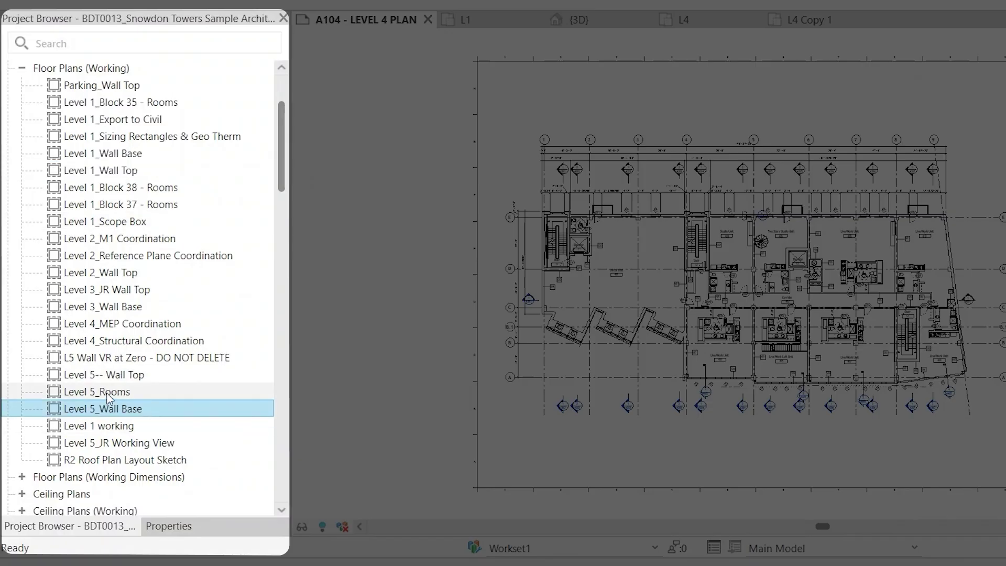
Step: Rename the 'Level 5-- Wall Top' view to 'Level 5_Wall Top'
left_click(118, 375)
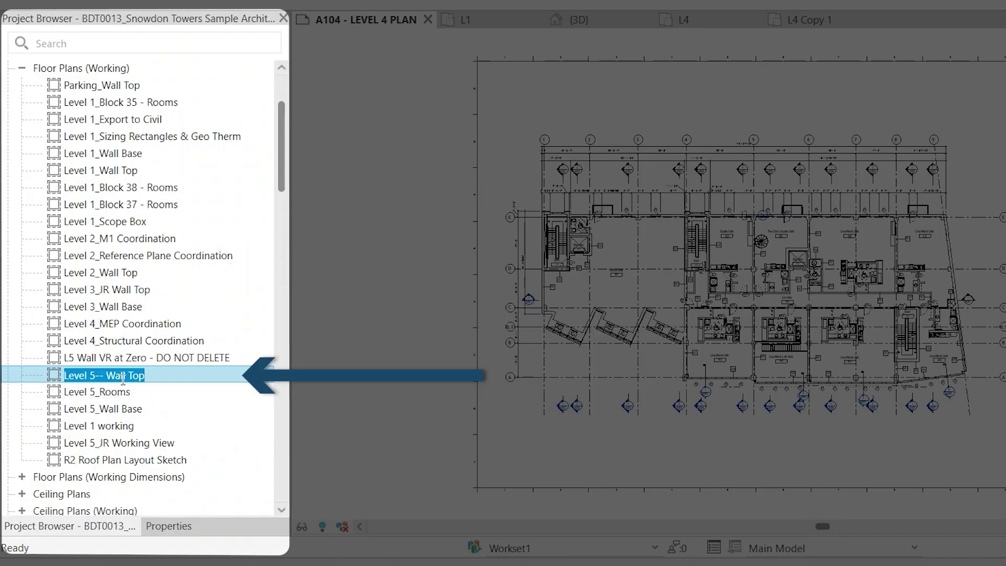
key("Return")
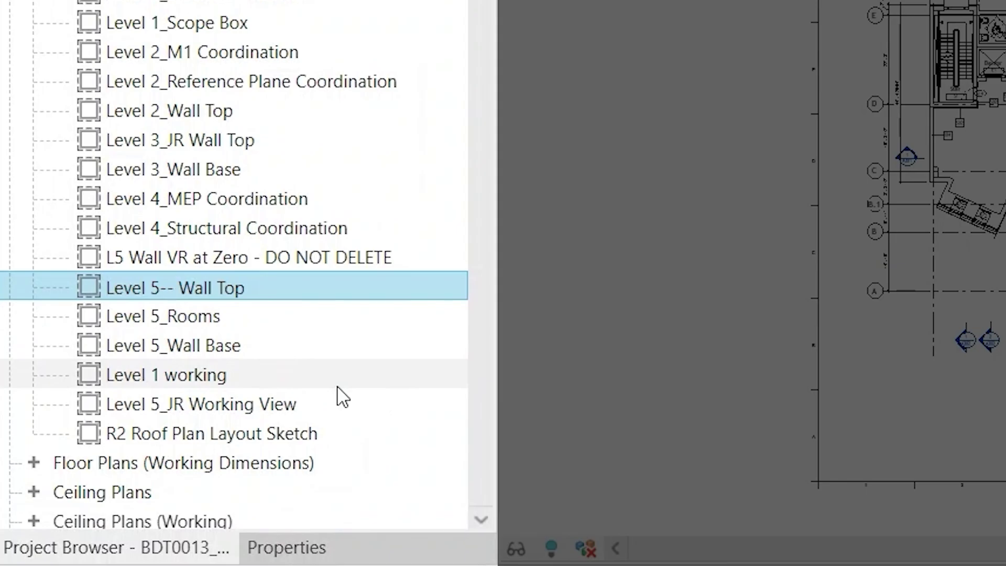
key("BackSpace")
key("BackSpace")
key("Delete")
type("_")
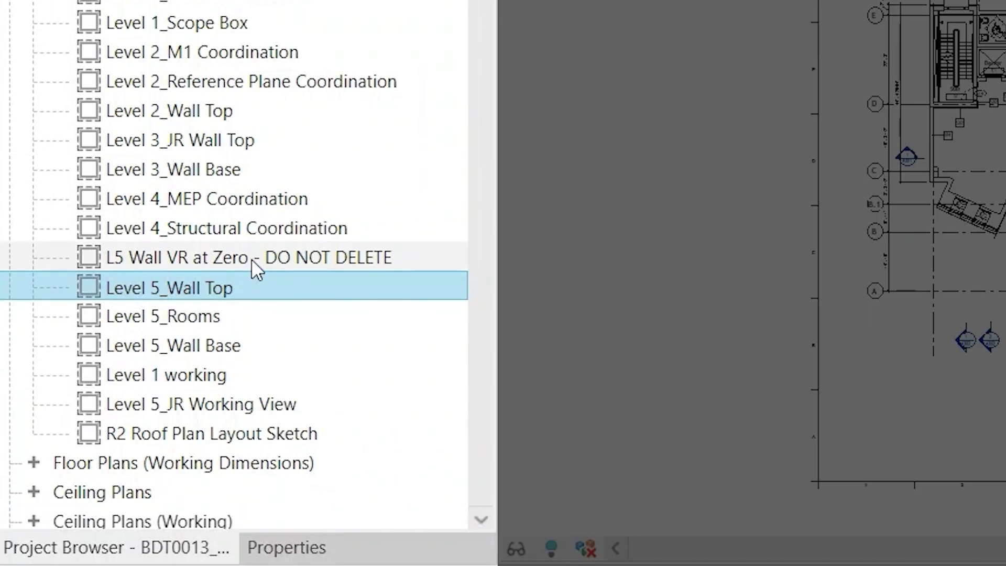
key("Return")
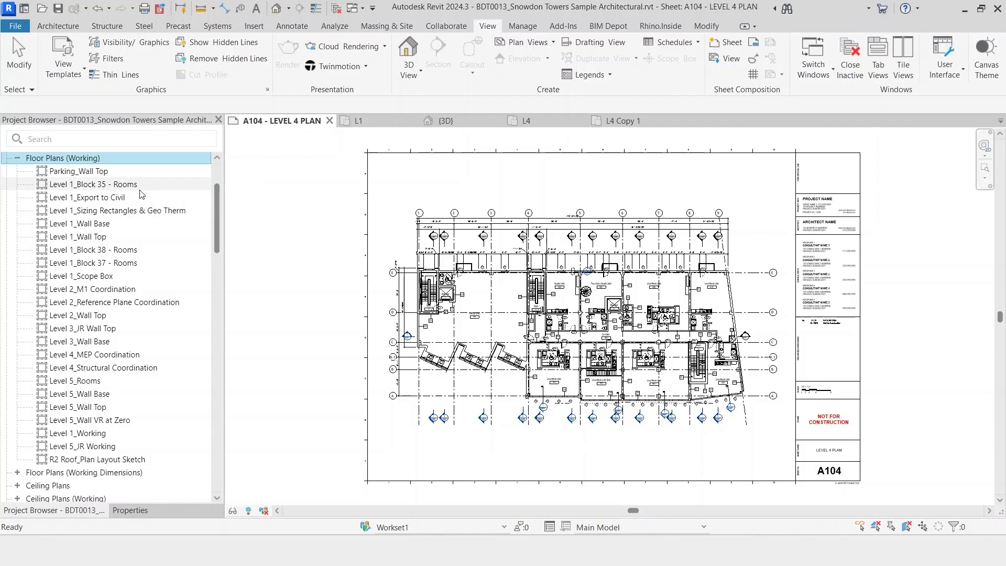
Step: Review the view templates, then inspect the BD_Elevations.Exterior filter rule (View Name contains Exterior)
left_click(322, 241)
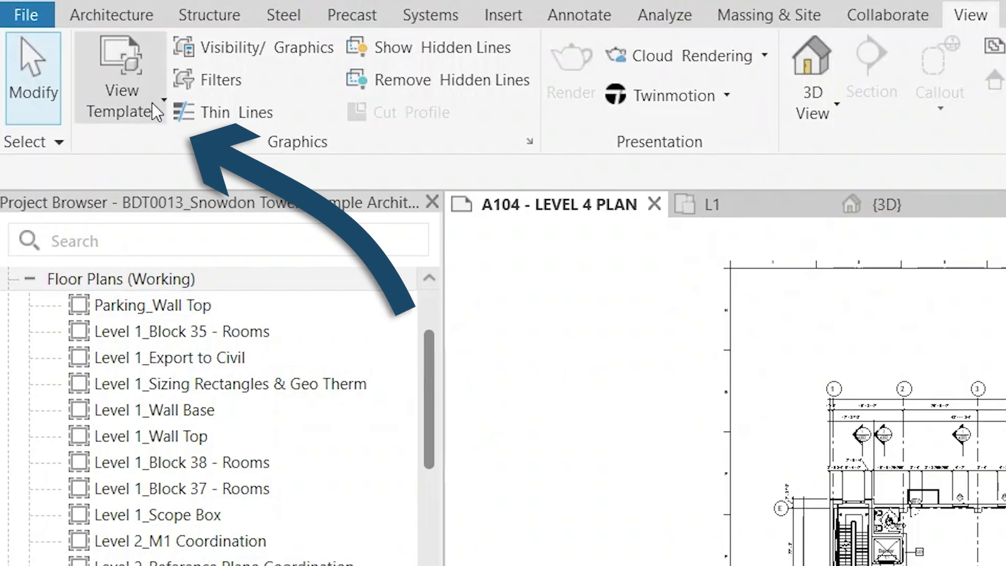
left_click(152, 103)
left_click(183, 262)
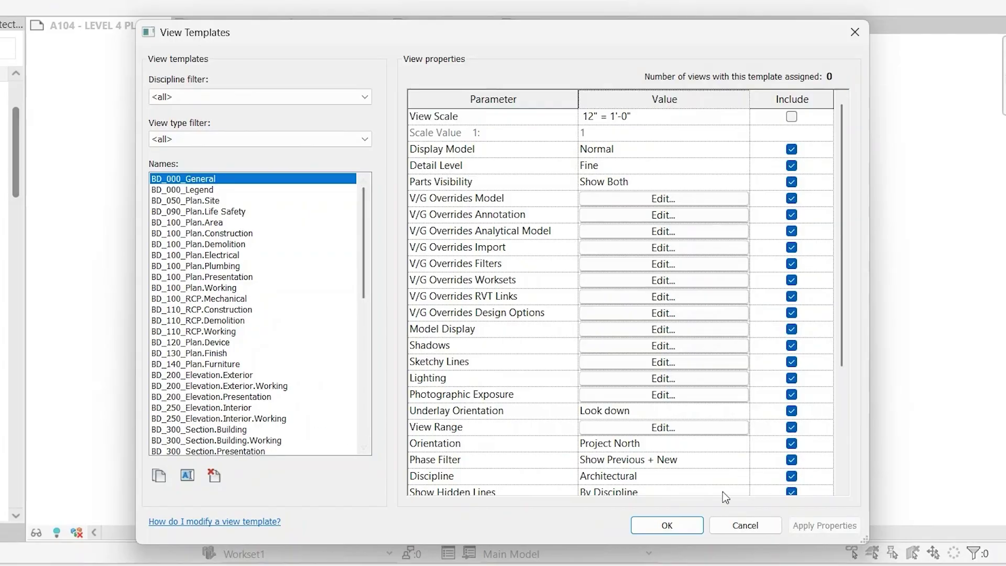
left_click(639, 527)
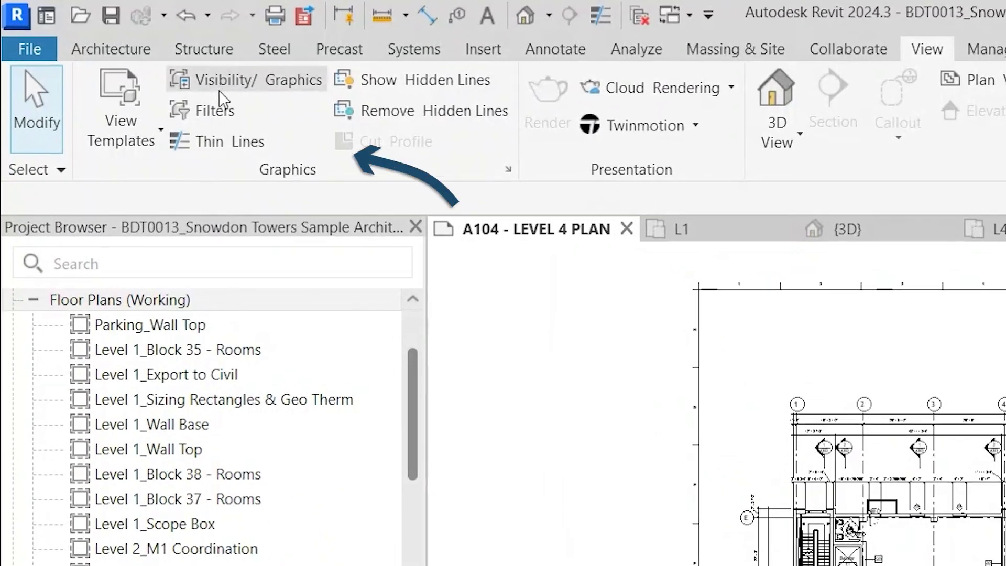
left_click(222, 107)
left_click(157, 188)
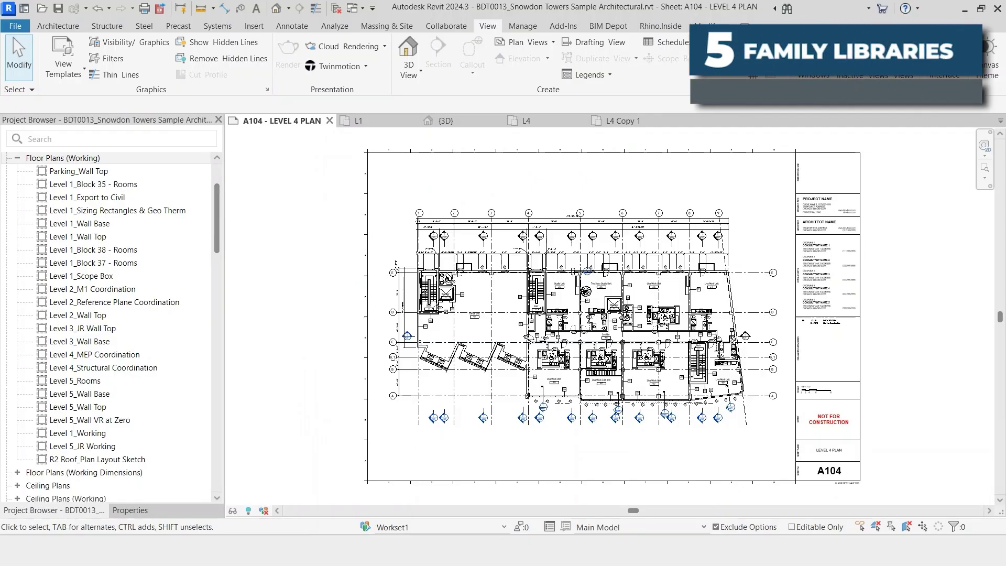
Step: Activate the A104 plan viewport, then select the double door in the library's 3D view
double_click(573, 276)
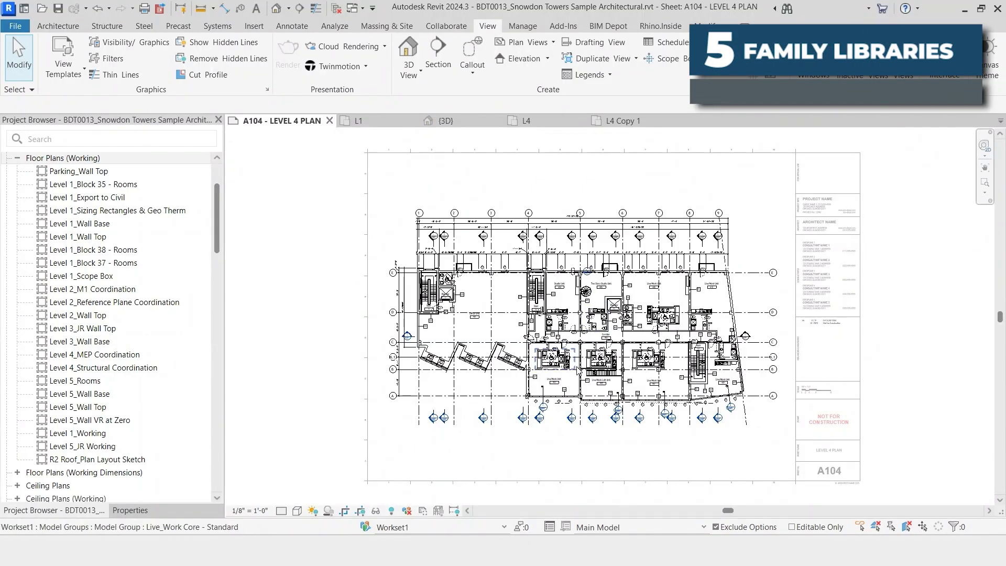
scroll(573, 272, "up", 5)
left_click(581, 261)
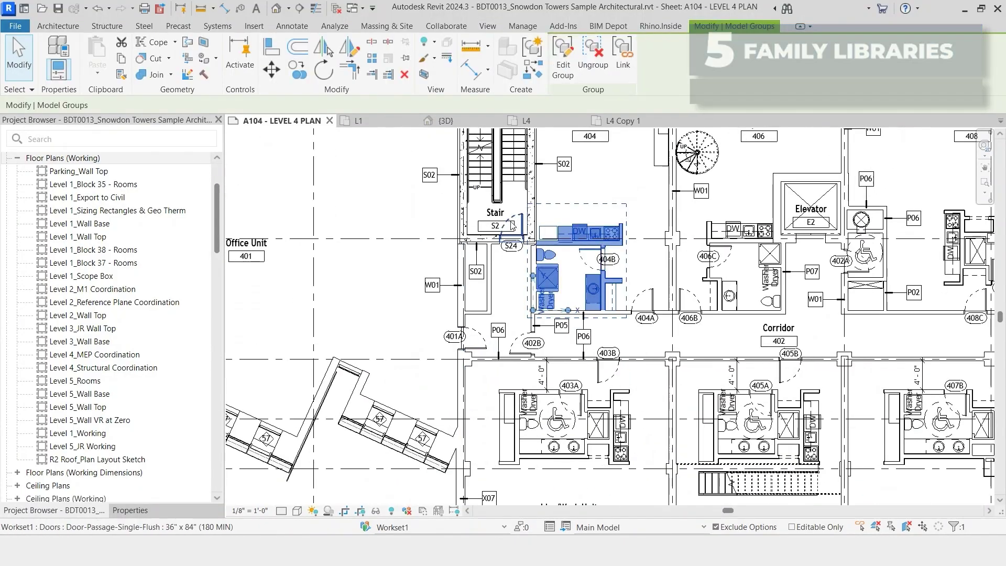
left_click(414, 177)
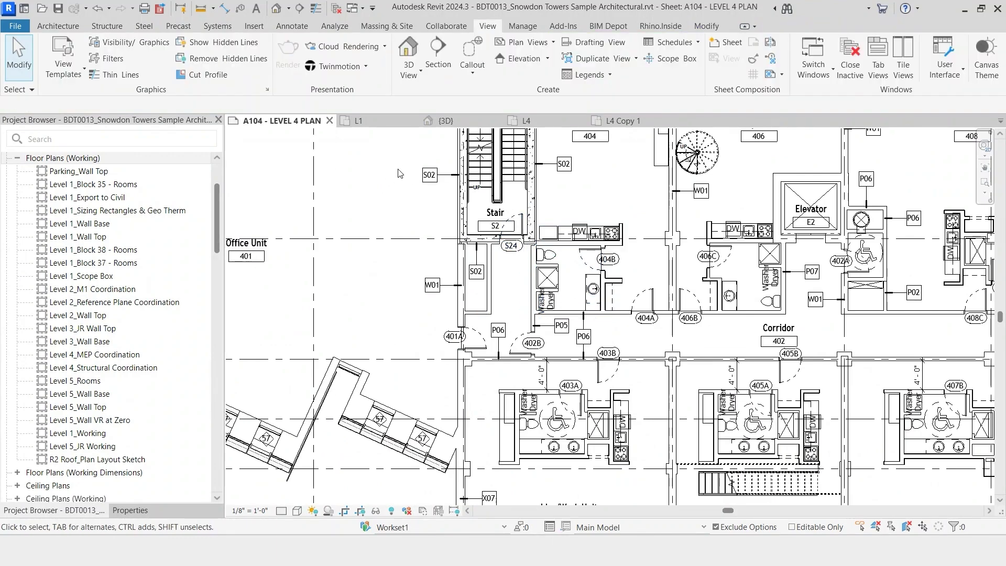
left_click(474, 121)
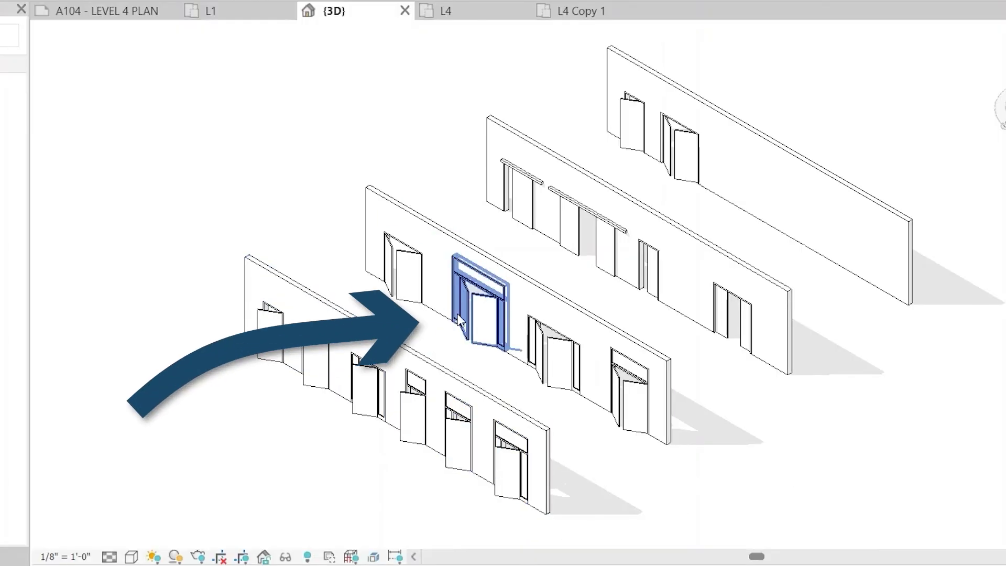
left_click(474, 309)
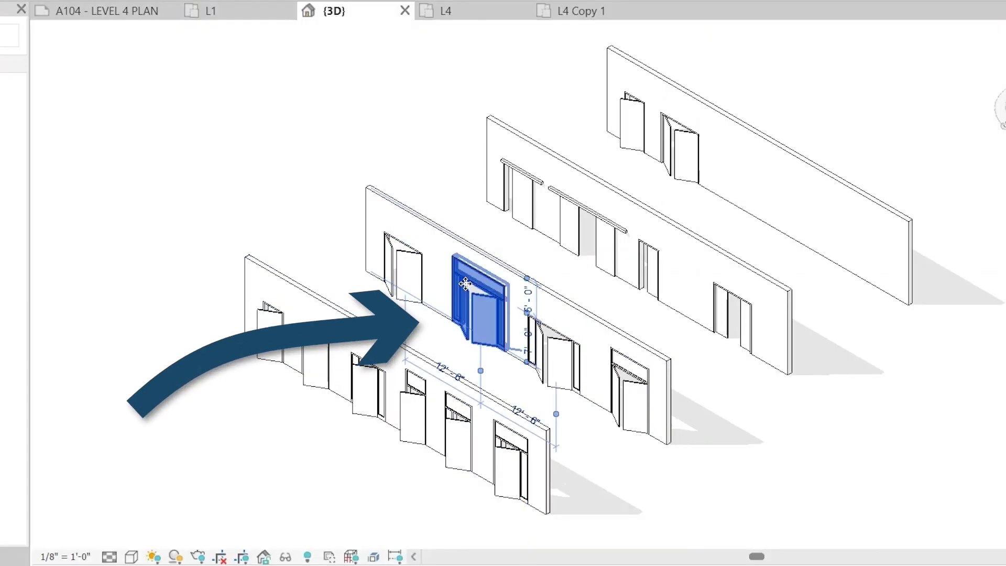
Step: Paste Double.Transom.Sidelite_BD into the level 4 plan wall beside Office Unit 401, accepting duplicate types
left_click(214, 13)
left_click(104, 11)
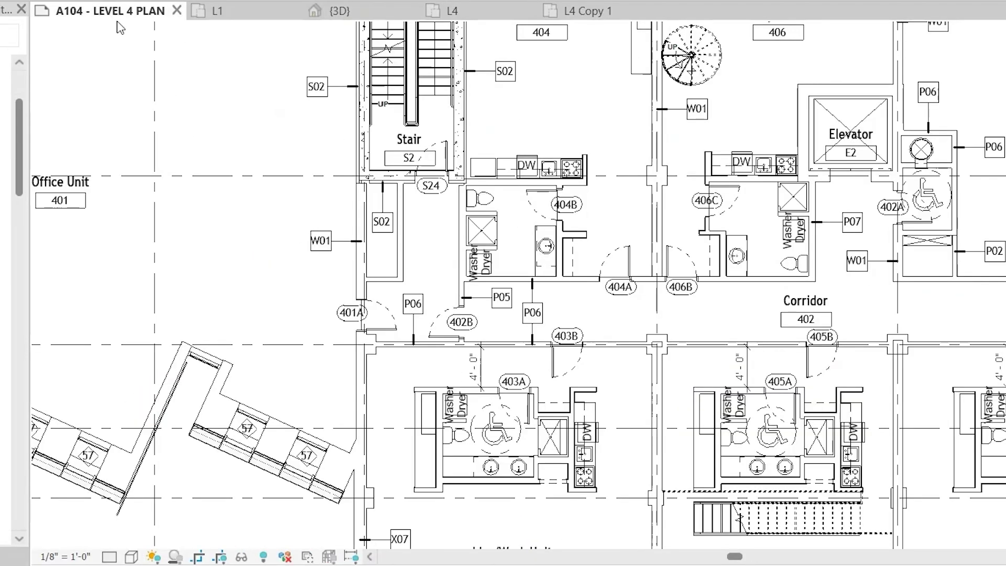
scroll(448, 238, "up", 3)
key("ctrl+v")
left_click(463, 298)
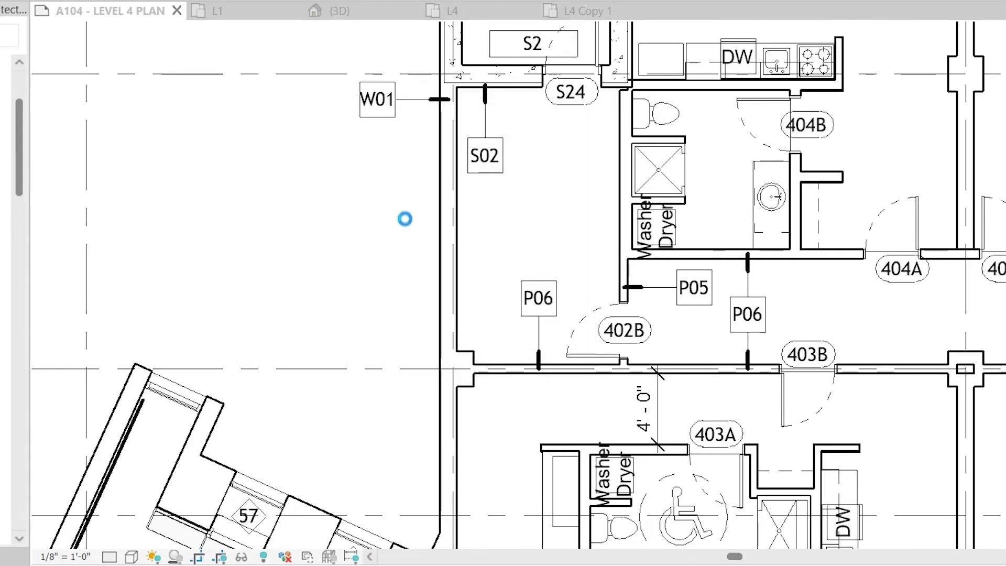
left_click(436, 230)
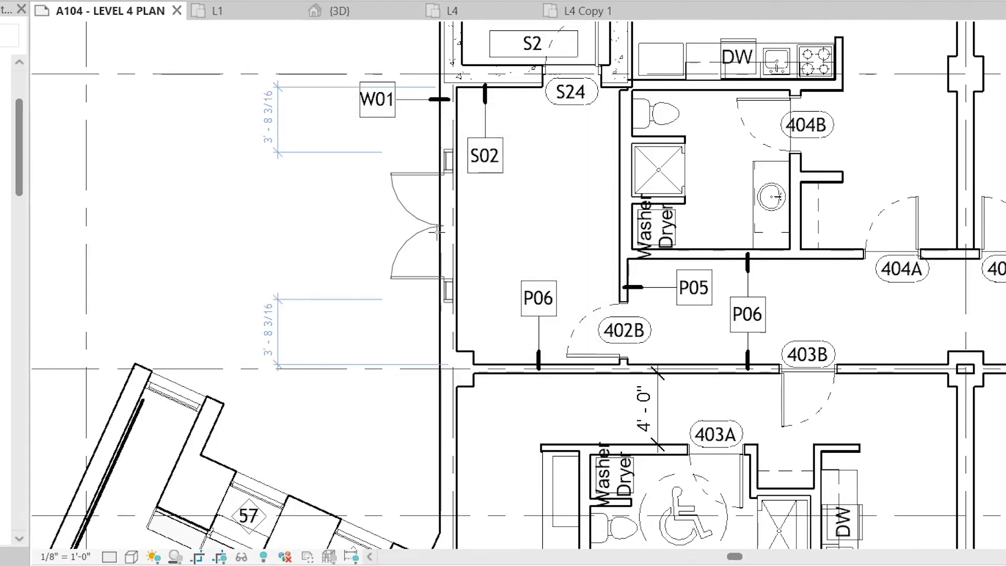
left_click(203, 555)
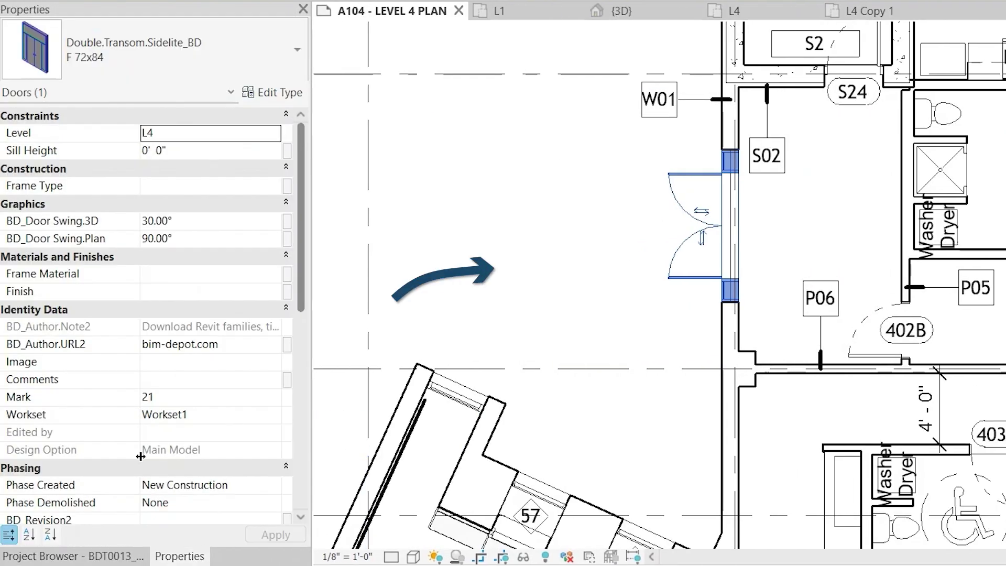
left_click(592, 175)
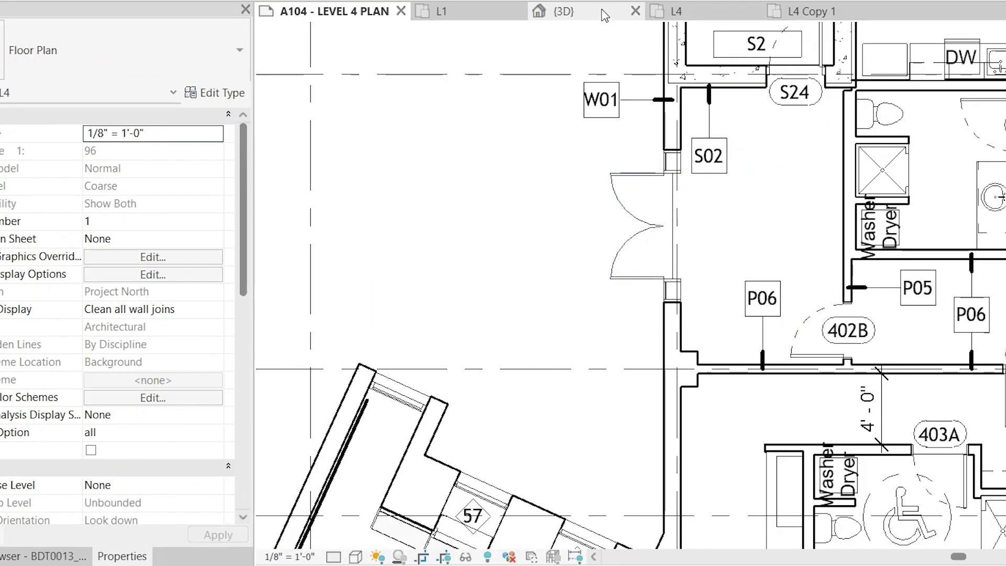
left_click(621, 11)
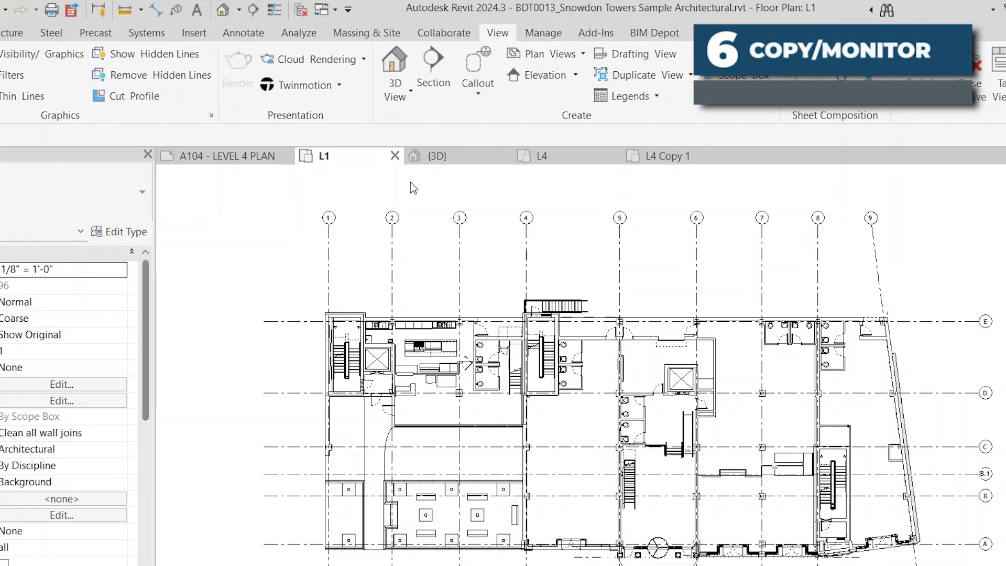
Step: Start Copy/Monitor against the linked Snowdon Towers Sample Structural model from the L1 plan
left_click(443, 32)
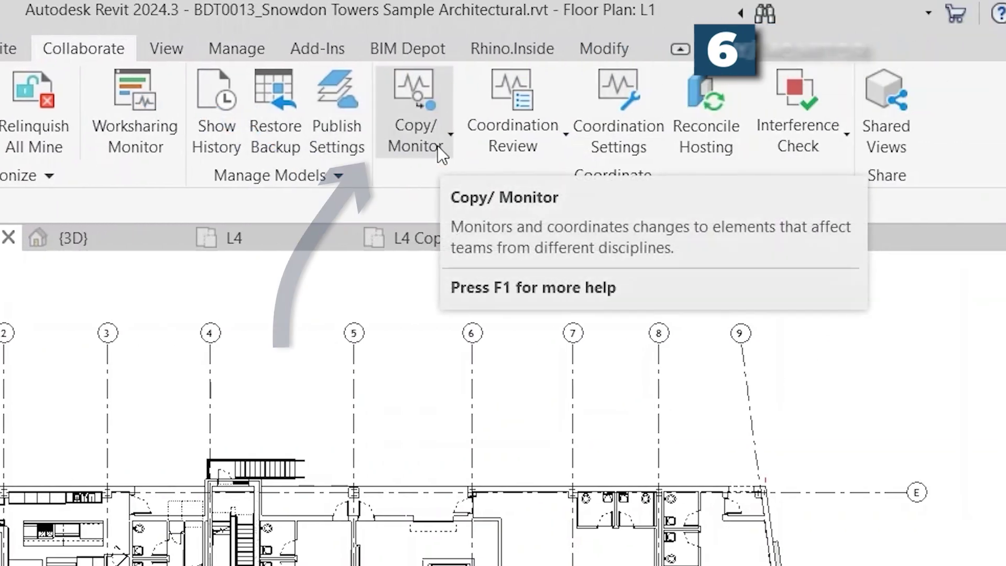
left_click(438, 145)
left_click(487, 247)
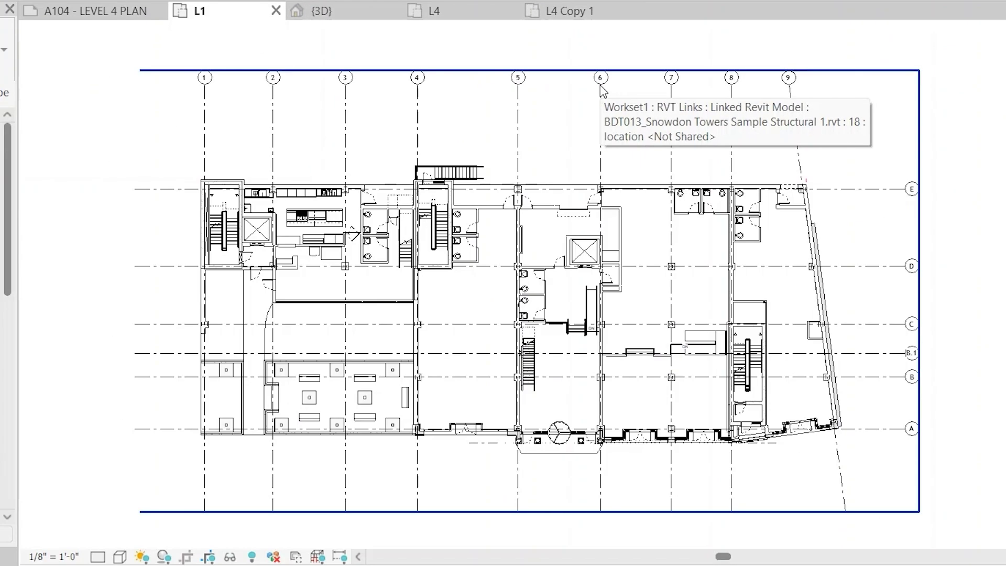
left_click(602, 92)
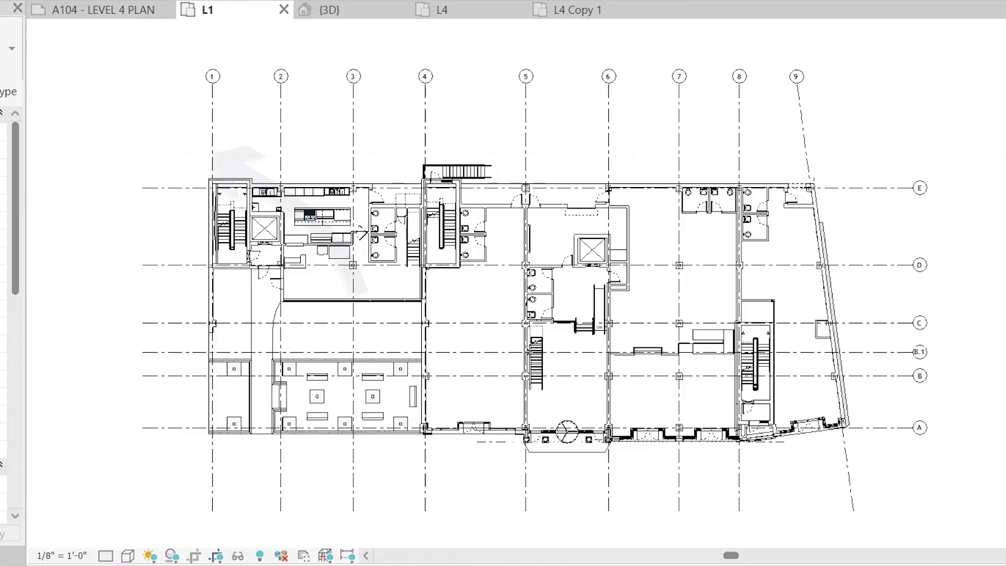
Step: Copy grid lines 4, 5 and 6 from the linked structural model and finish the copy
left_click(425, 87)
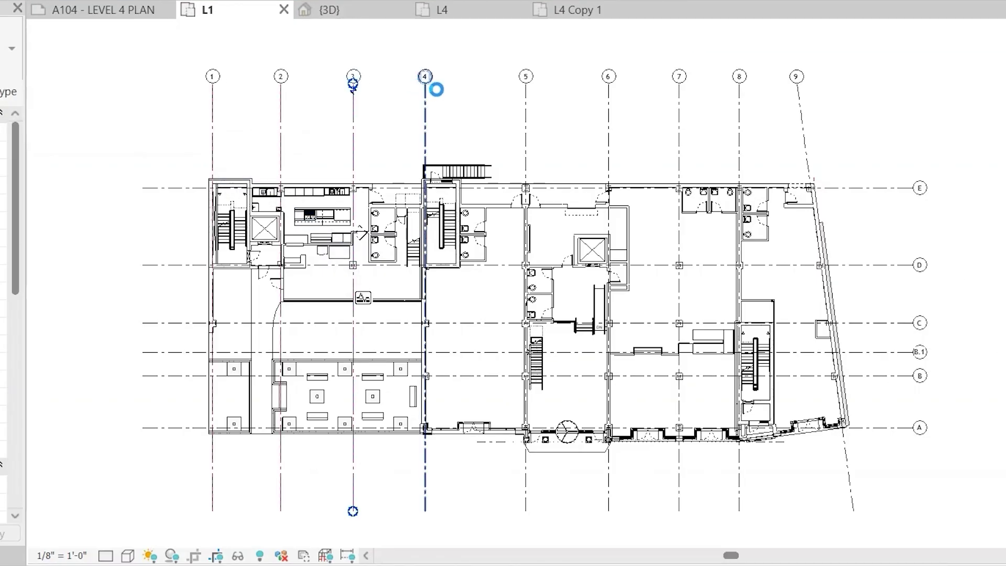
left_click(526, 87)
left_click(608, 89)
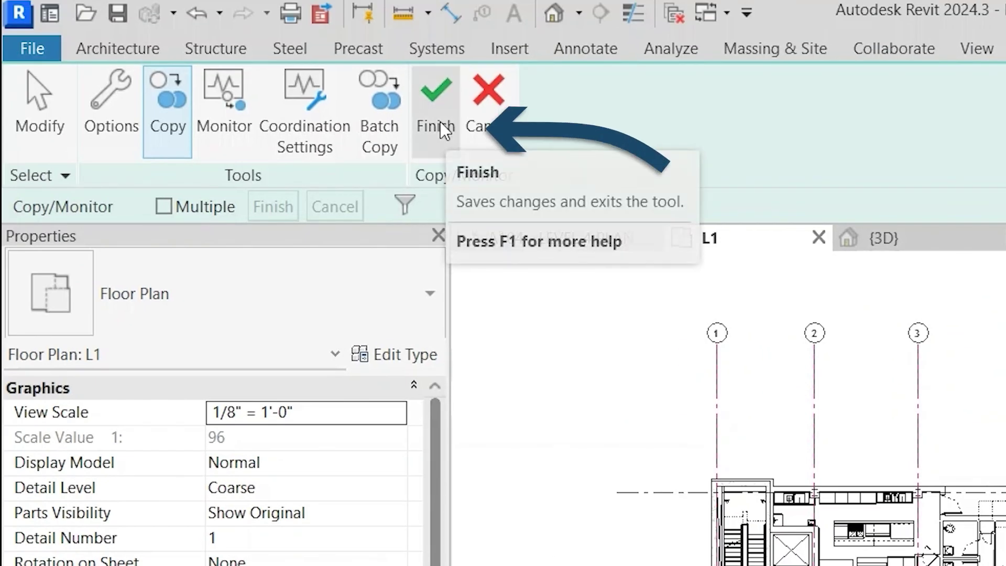
left_click(440, 122)
left_click(498, 148)
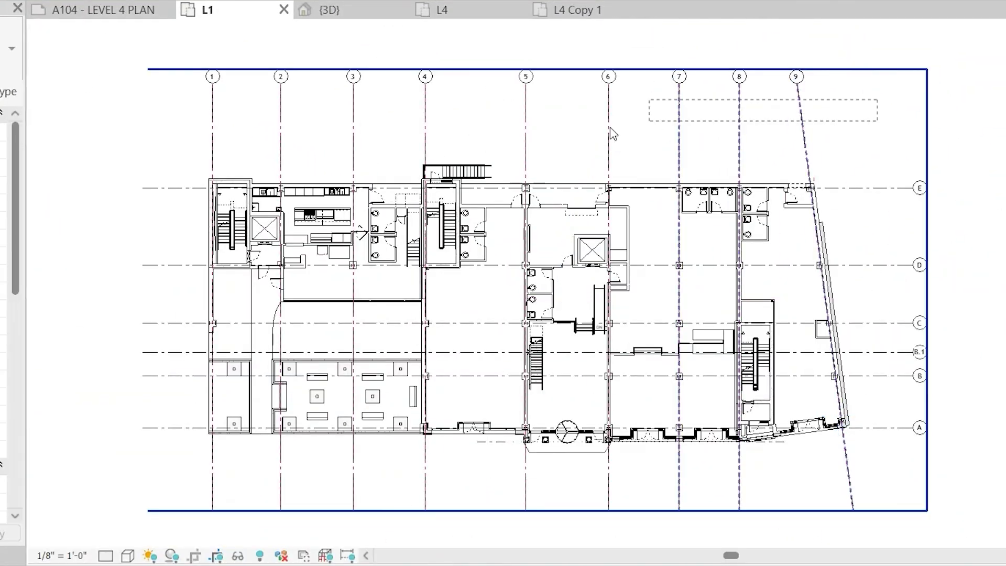
Step: Pull grid 8's top end lower on the L1 plan, then select the linked model and clear it
left_click(207, 98)
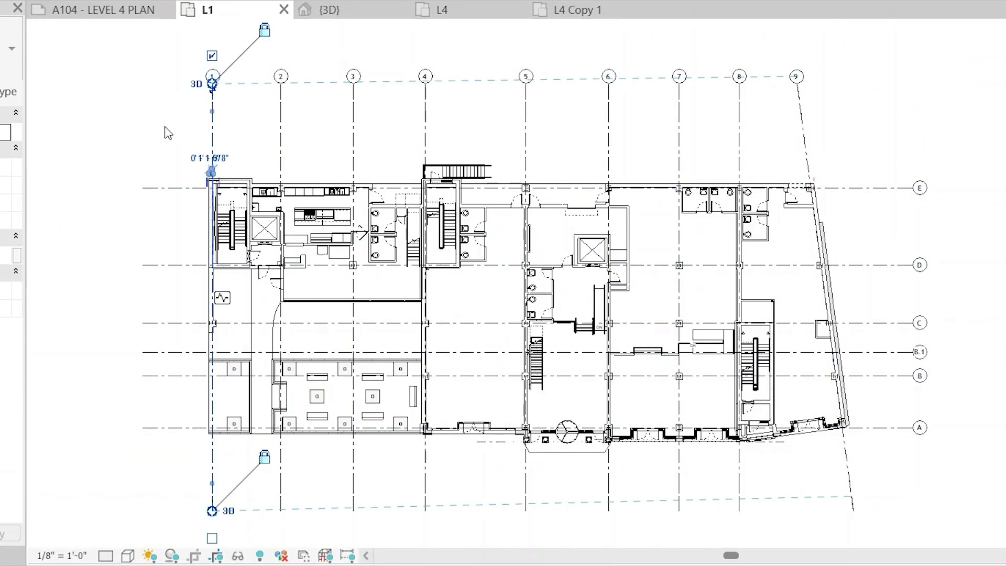
left_click(741, 172)
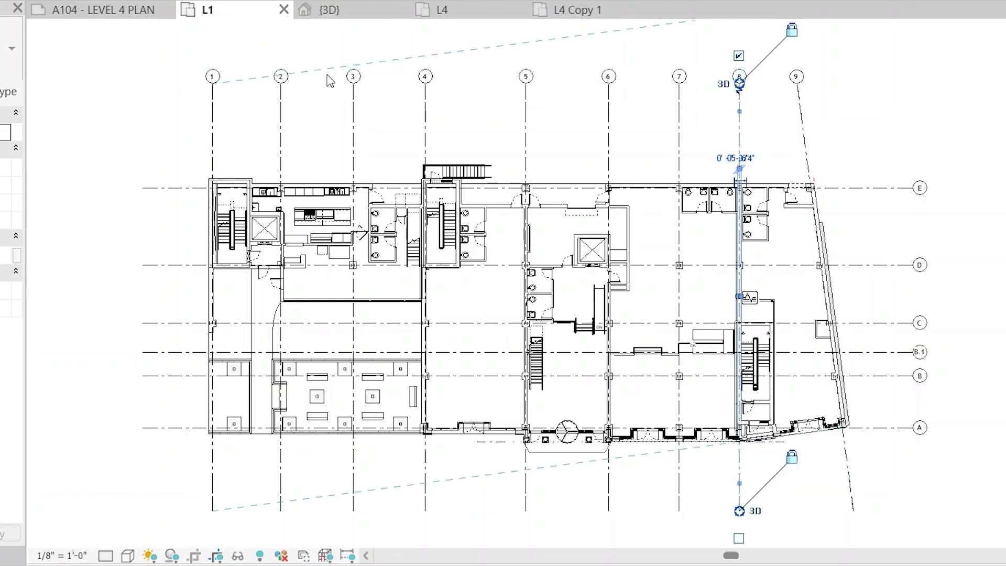
left_click_drag(739, 82, 739, 128)
left_click(188, 130)
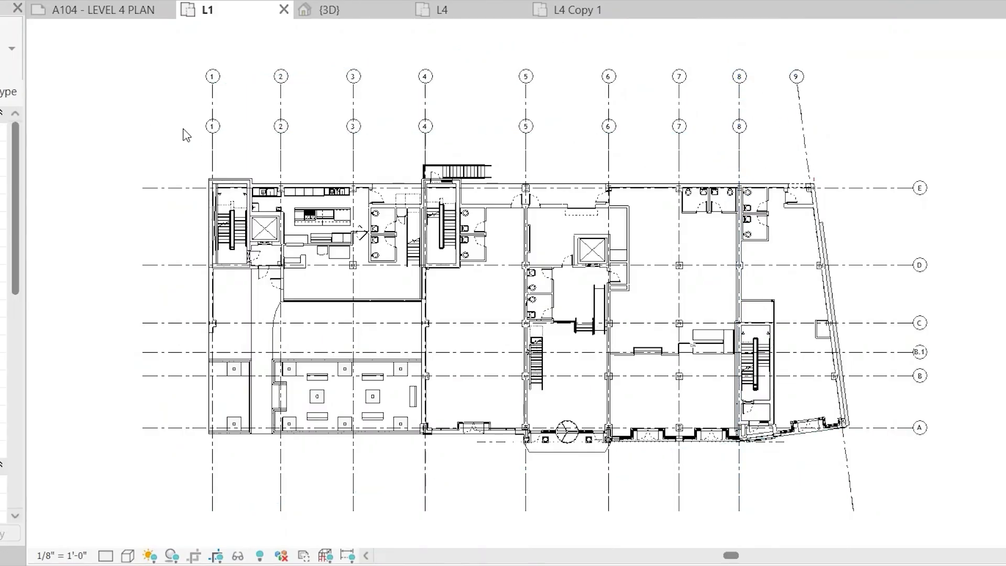
left_click(281, 81)
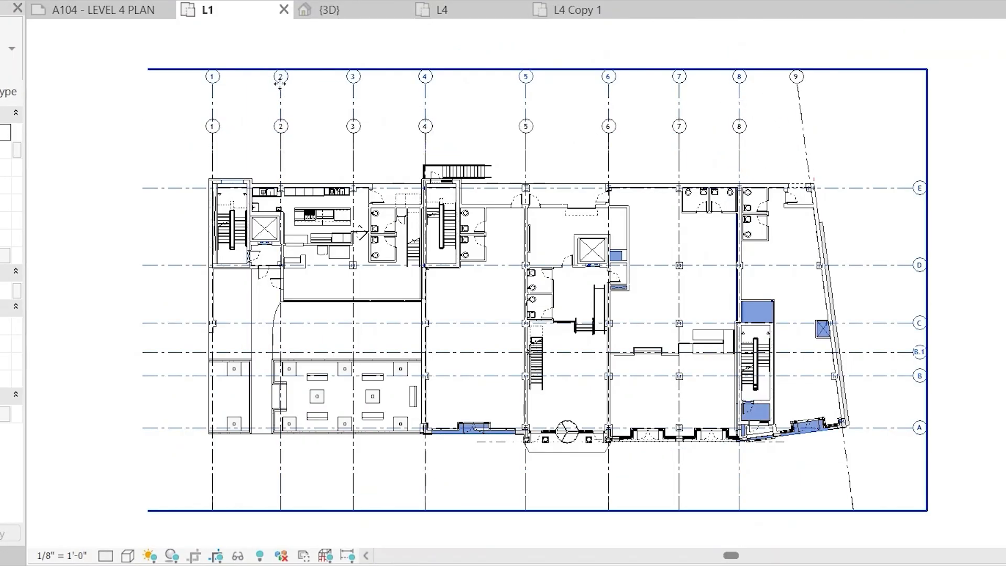
key("Escape")
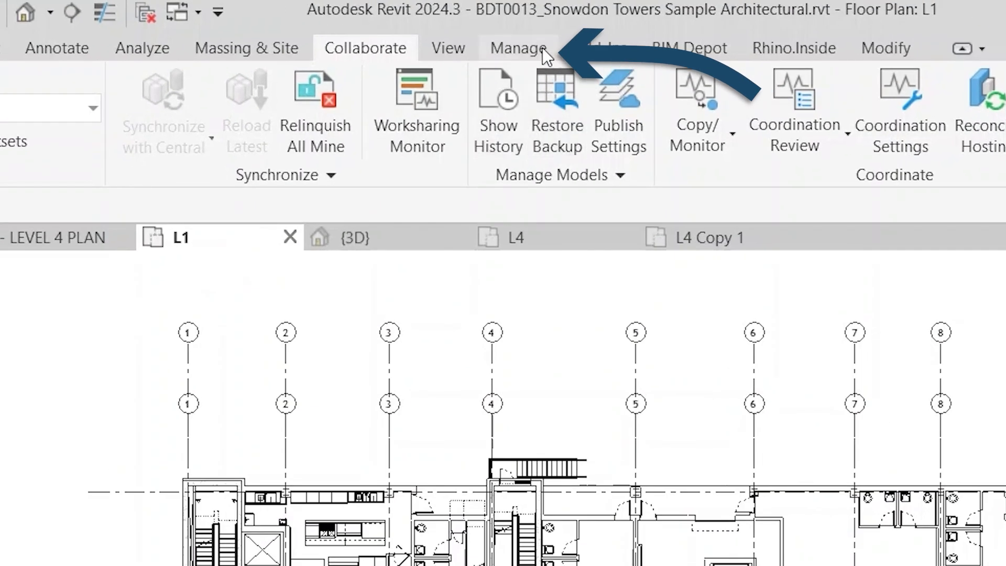
Step: Close the Shared Levels and Grids workset of the BDT013 link and reload it
left_click(523, 25)
left_click(695, 118)
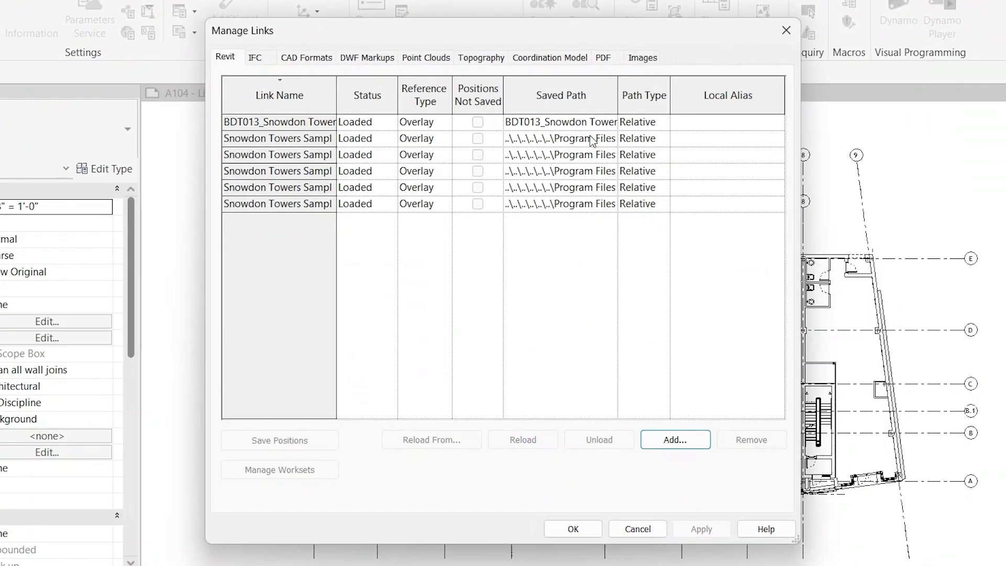
left_click(278, 122)
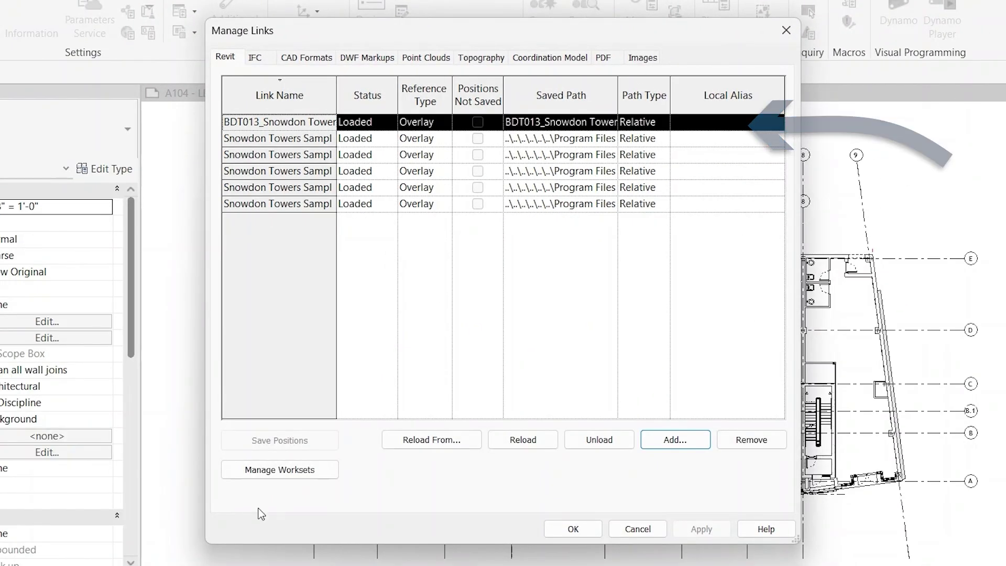
left_click(288, 470)
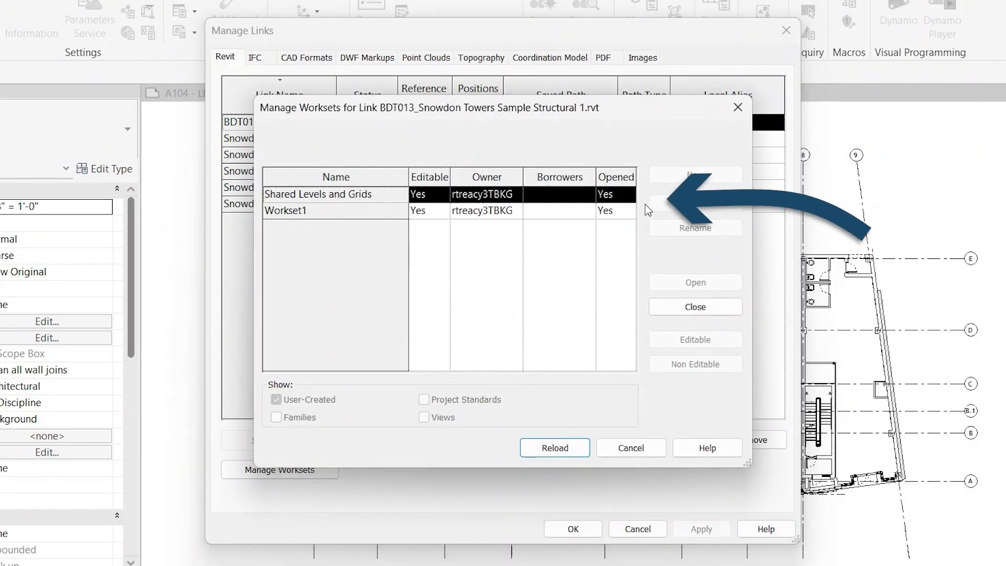
left_click(713, 309)
left_click(556, 453)
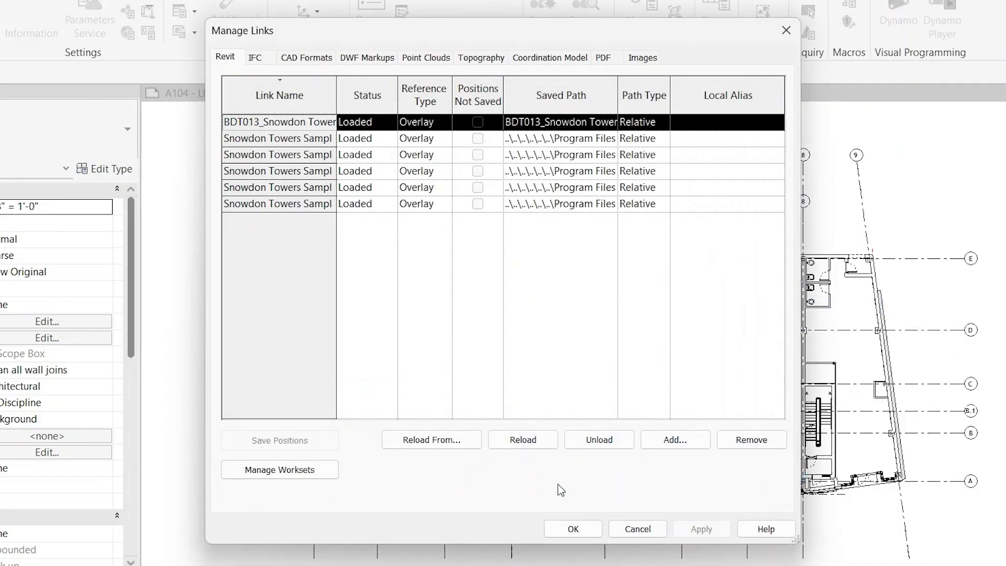
left_click(572, 528)
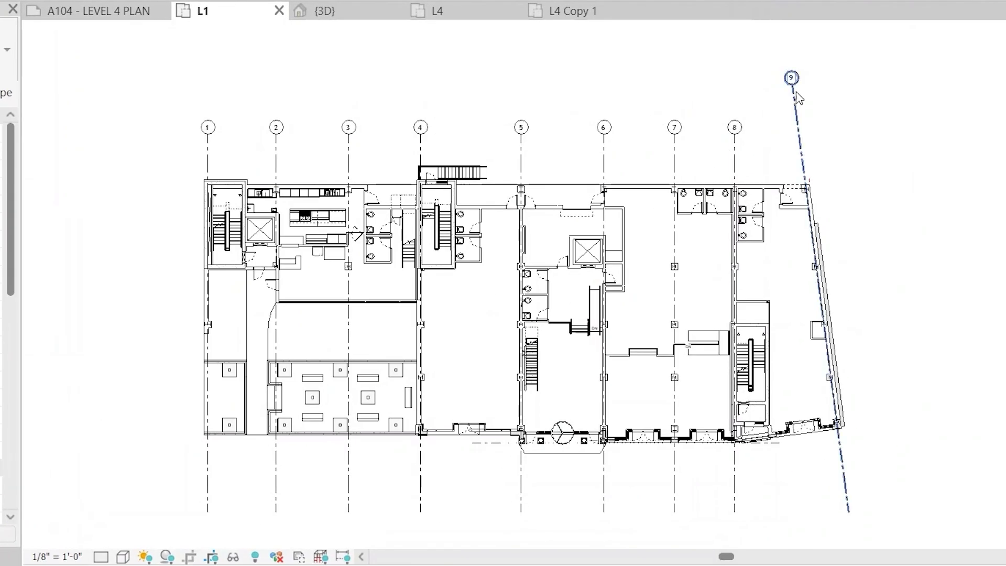
Step: Drag grid 9's bubble down in line with the other grid bubbles
left_click(816, 108)
left_click_drag(817, 110, 831, 163)
left_click(894, 133)
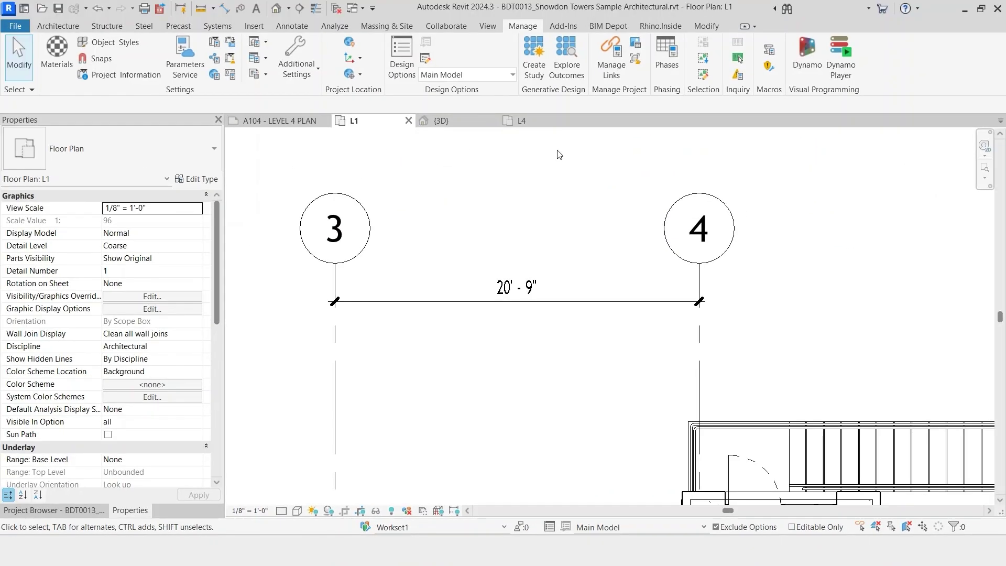
Step: Reload the unloaded structural link and acknowledge the coordination review warning
left_click(611, 58)
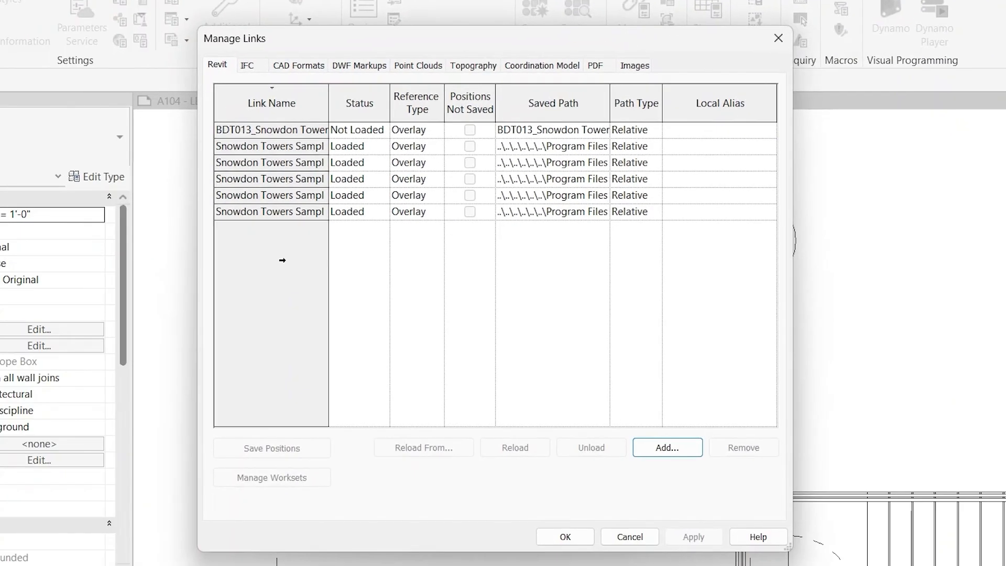
left_click(331, 143)
left_click(523, 451)
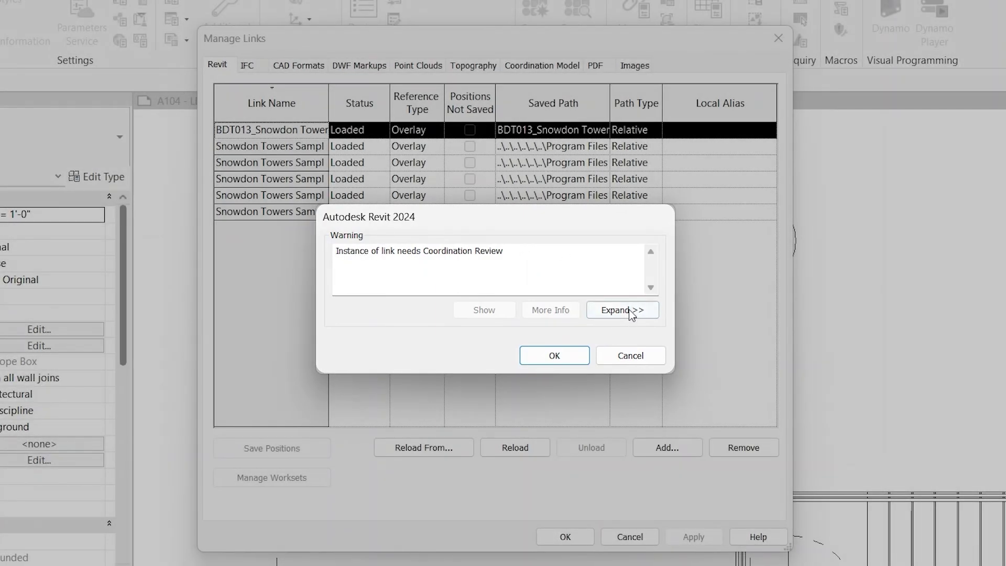
left_click(554, 355)
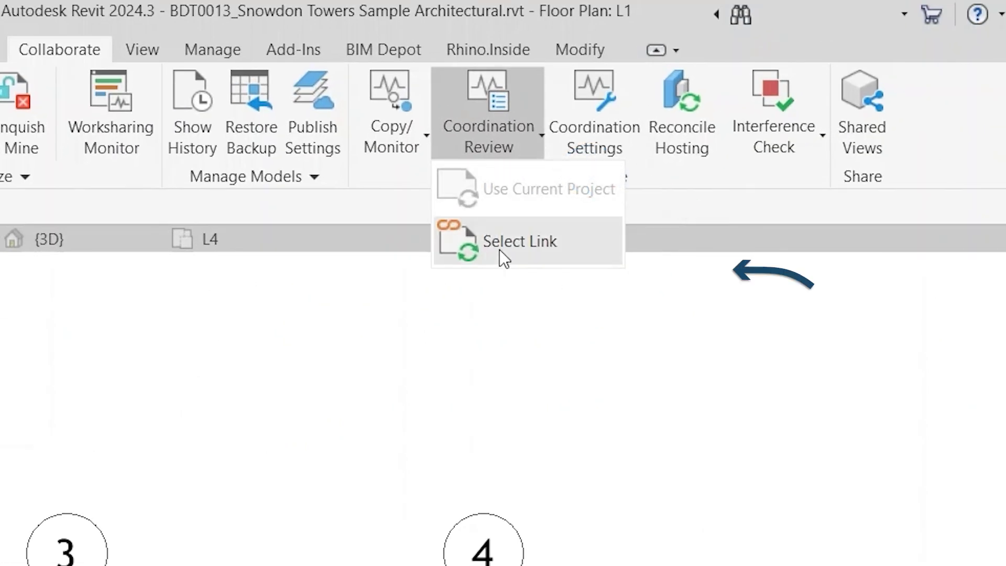
Step: In Coordination Review, set the moved grid action to Modify Grid '4' so it follows the link
left_click(595, 202)
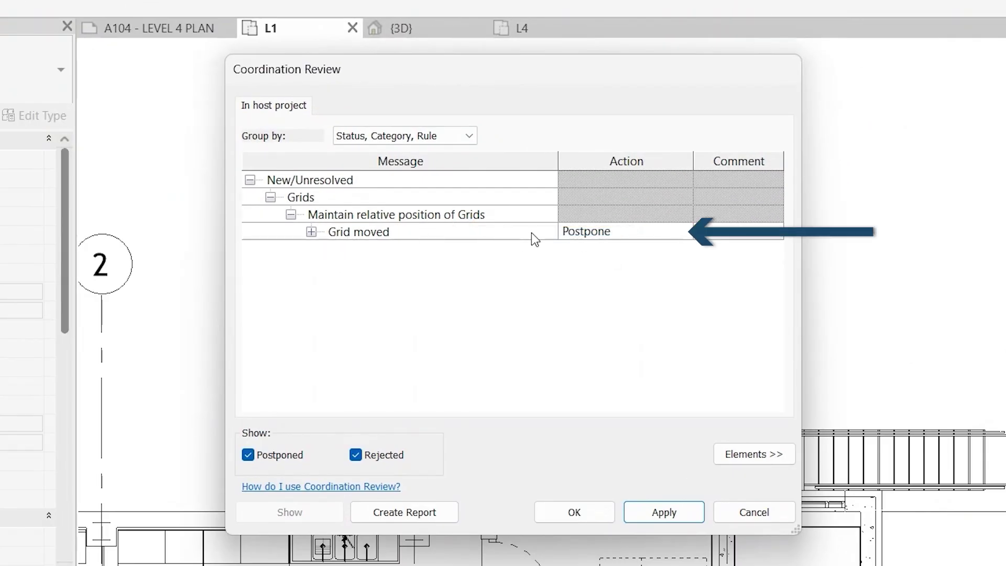
left_click(582, 233)
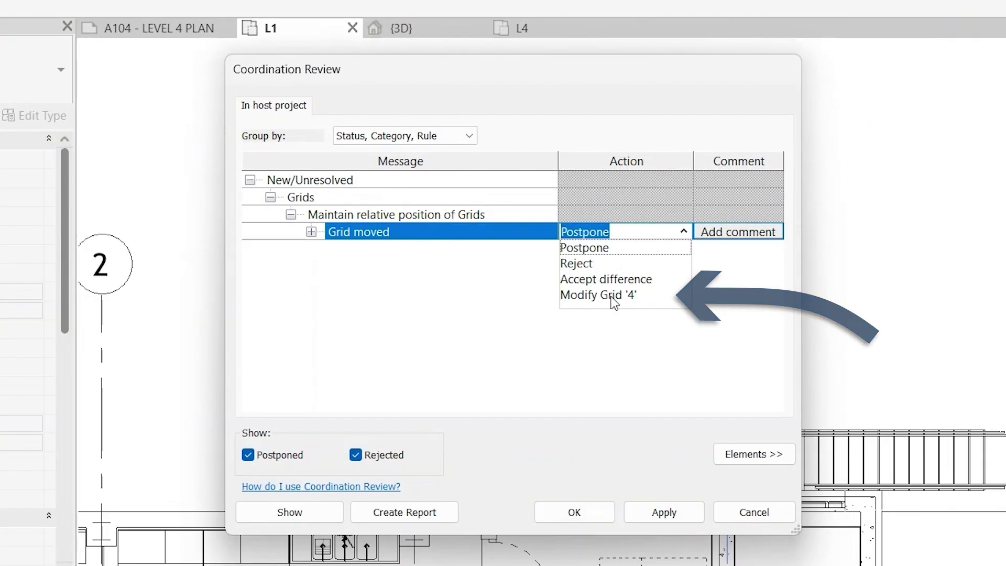
left_click(612, 296)
left_click(582, 510)
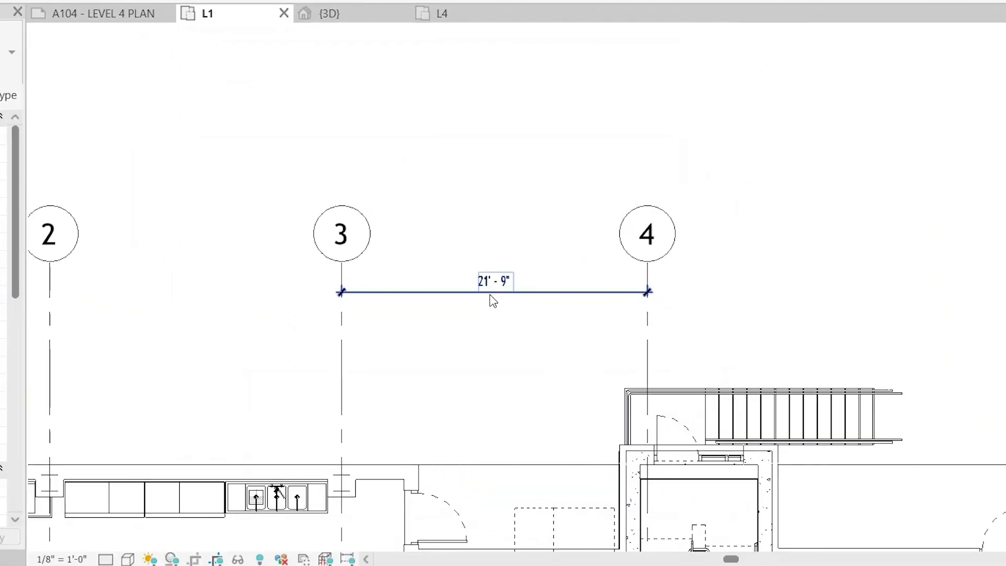
scroll(489, 299, "up", 2)
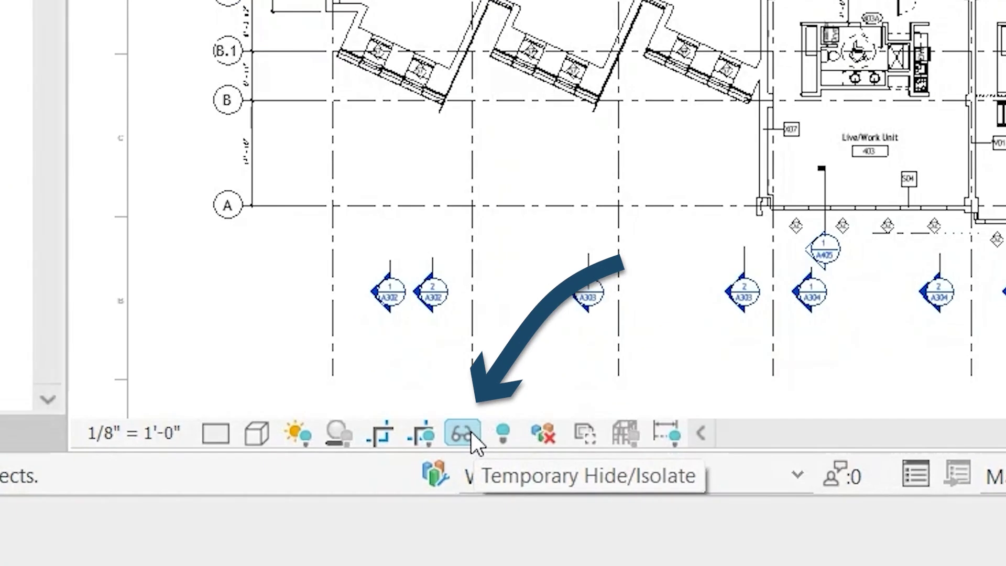
Step: Select the unit 405 stair and isolate the Stairs category on the Level 4 plan
left_click(471, 433)
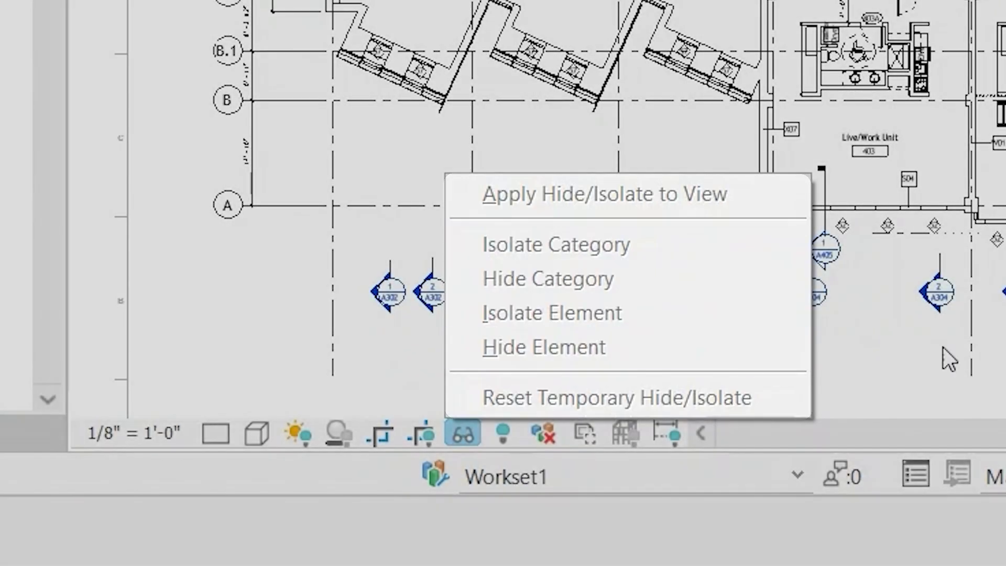
left_click(951, 355)
scroll(654, 436, "up", 5)
middle_click_drag(654, 314, 555, 393)
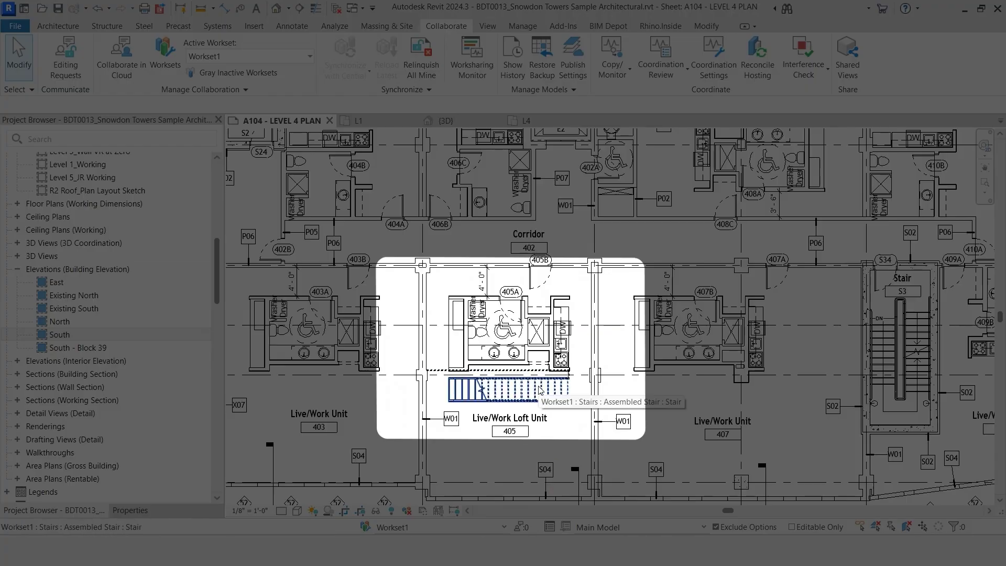
left_click(541, 389)
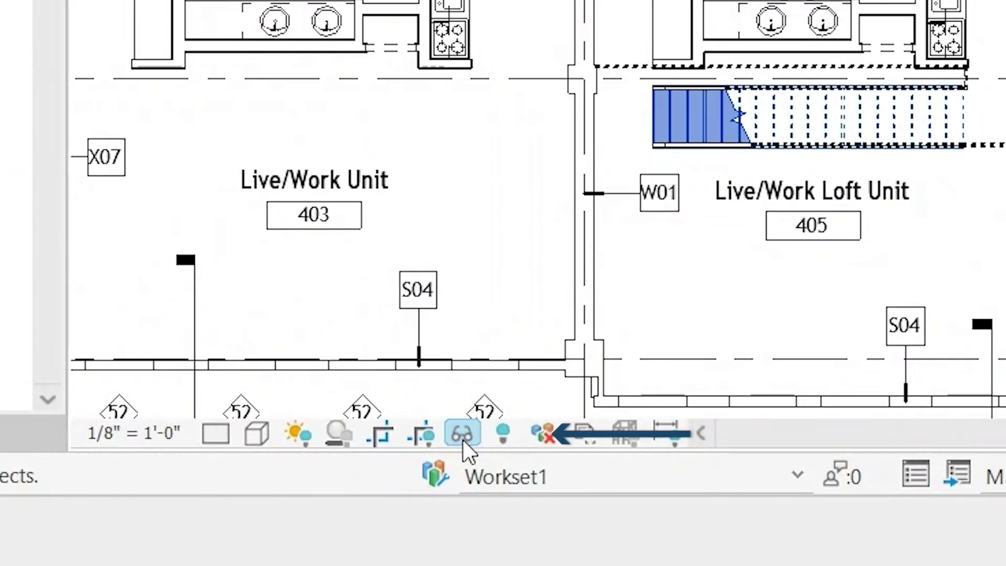
left_click(375, 511)
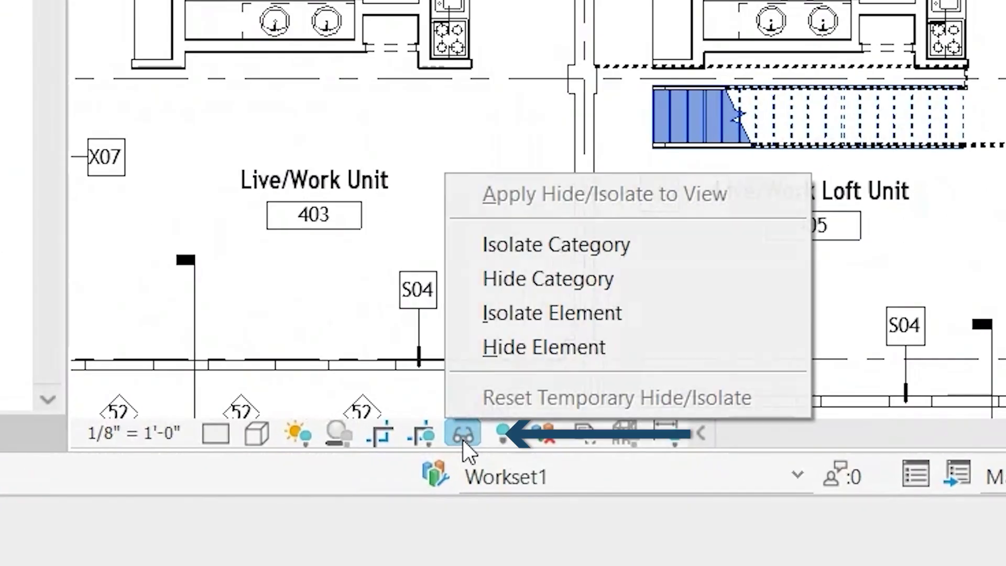
left_click(700, 251)
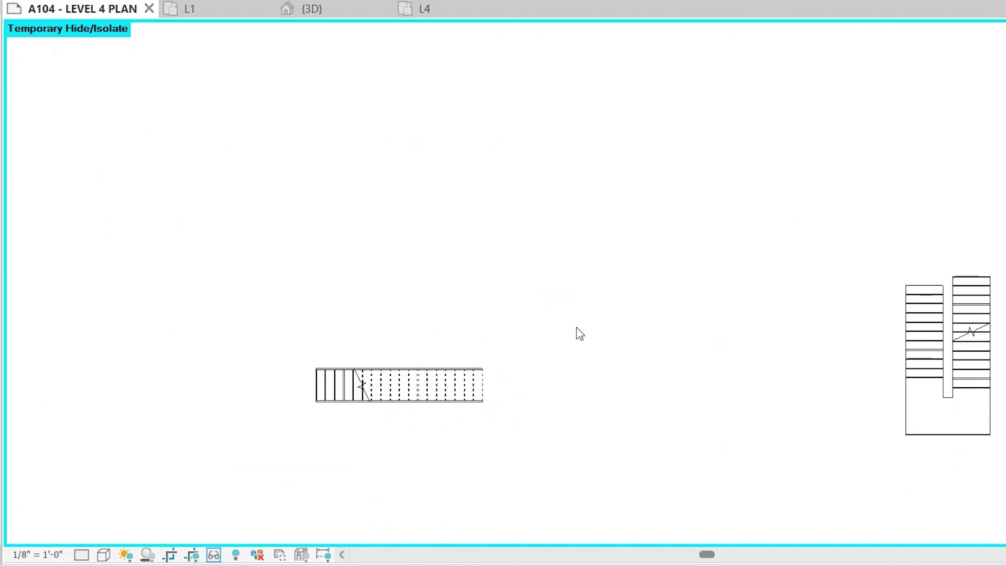
Step: Reset Temporary Hide/Isolate to bring back the full Level 4 plan
scroll(580, 333, "down", 5)
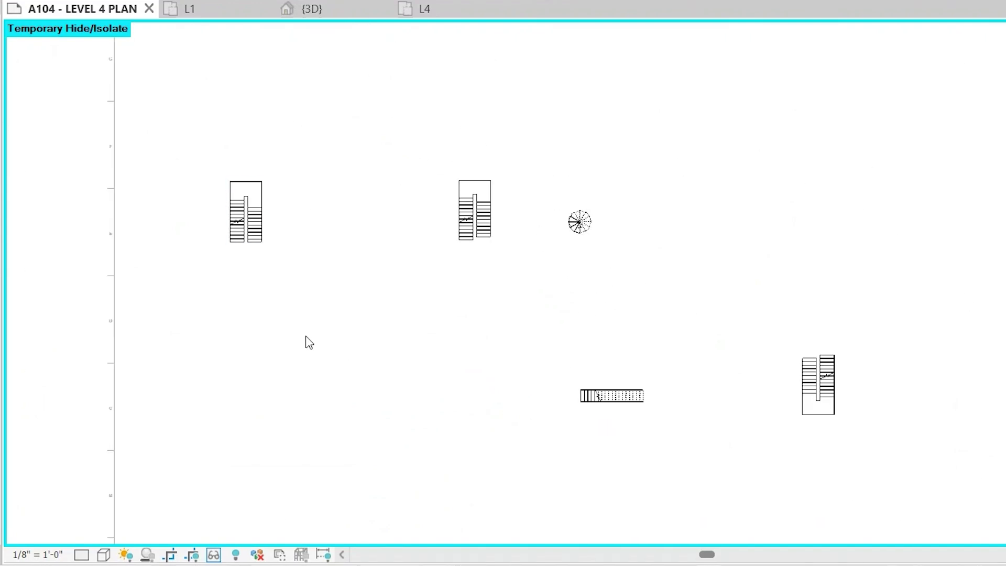
scroll(654, 348, "up", 2)
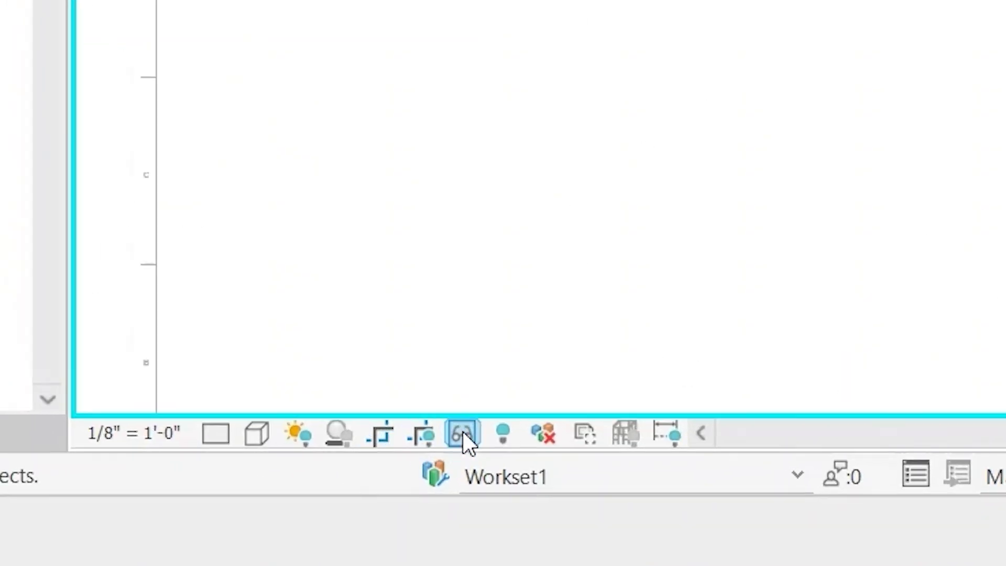
left_click(214, 554)
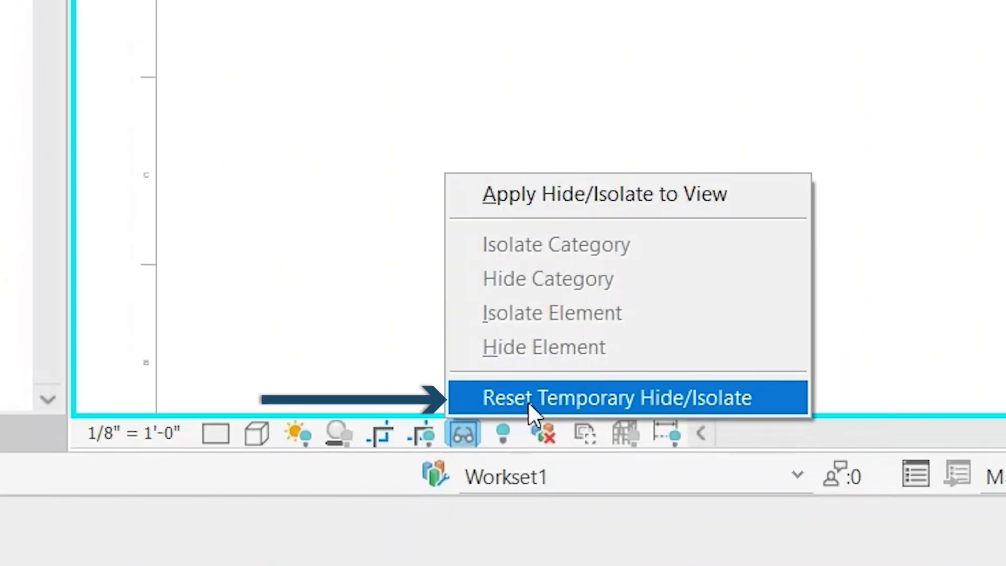
left_click(545, 407)
Step: Isolate just the selected stair in unit 405
scroll(886, 373, "up", 3)
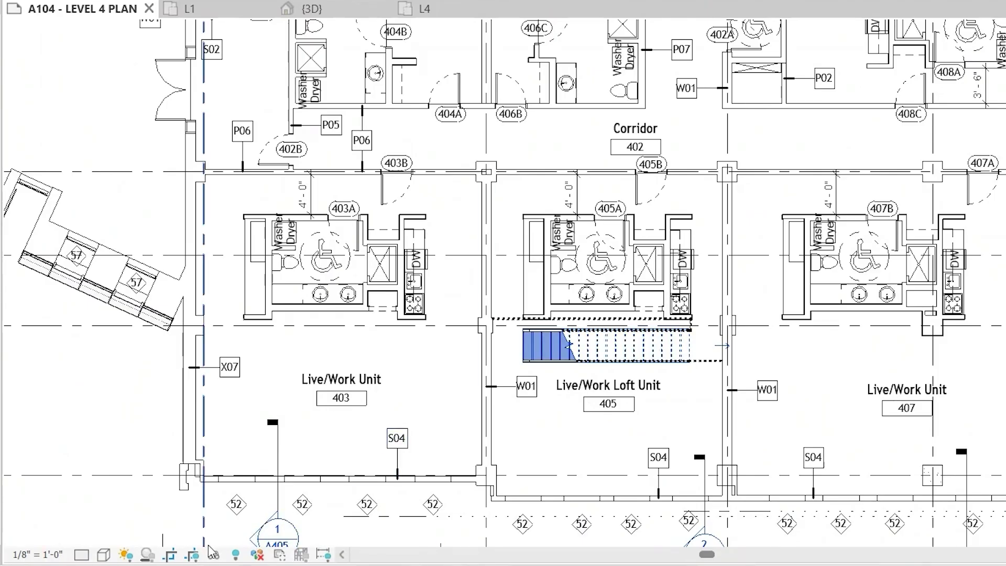
left_click(214, 554)
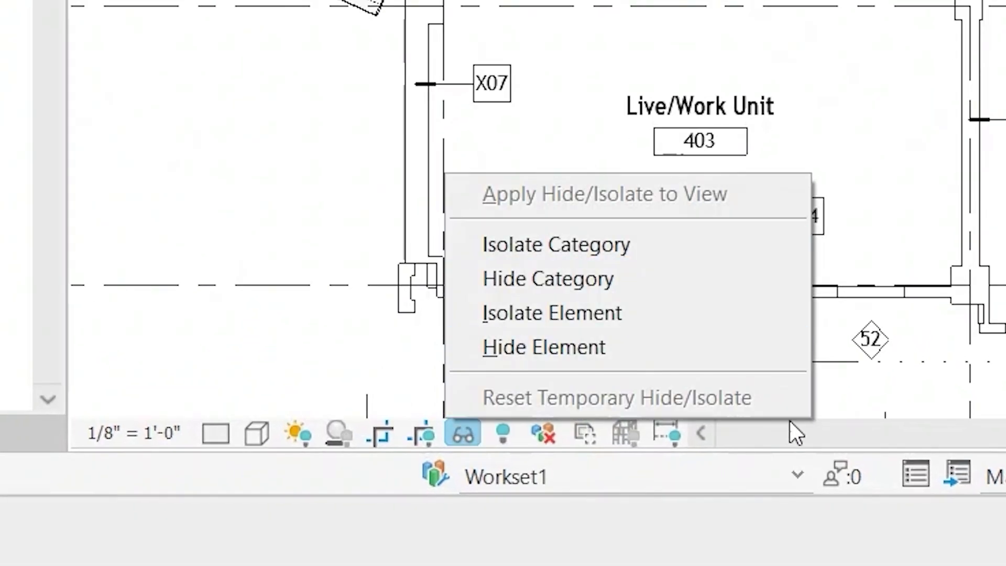
left_click(372, 487)
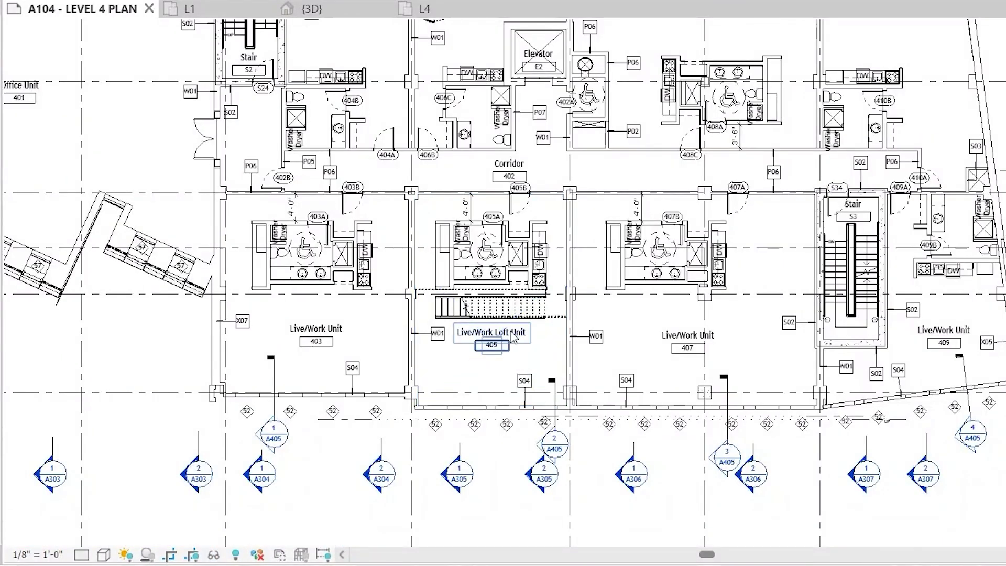
Step: Temporarily hide stair S3's runs to expose its landing, then select the landing
middle_click_drag(526, 335, 586, 383)
scroll(586, 383, "up", 5)
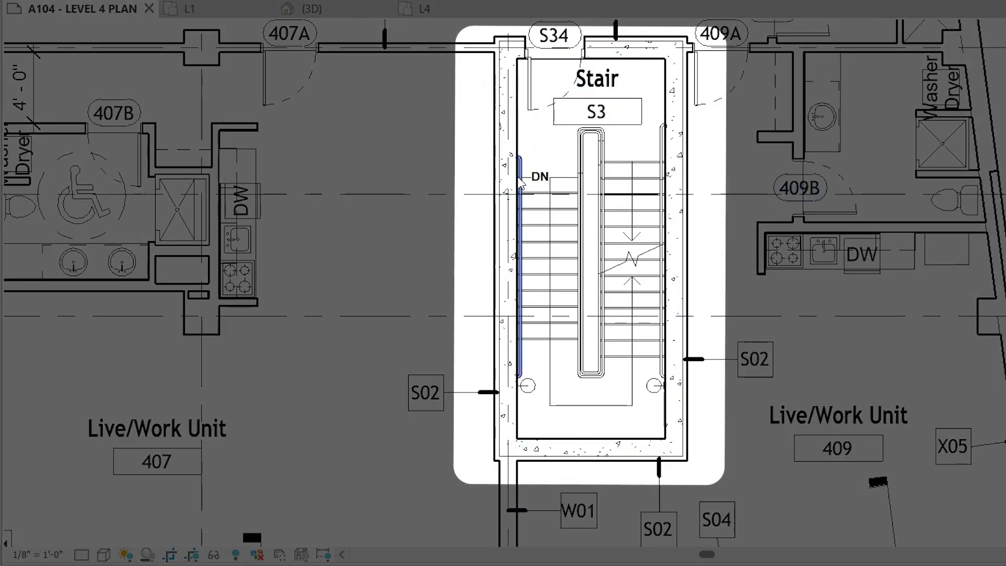
left_click(524, 362)
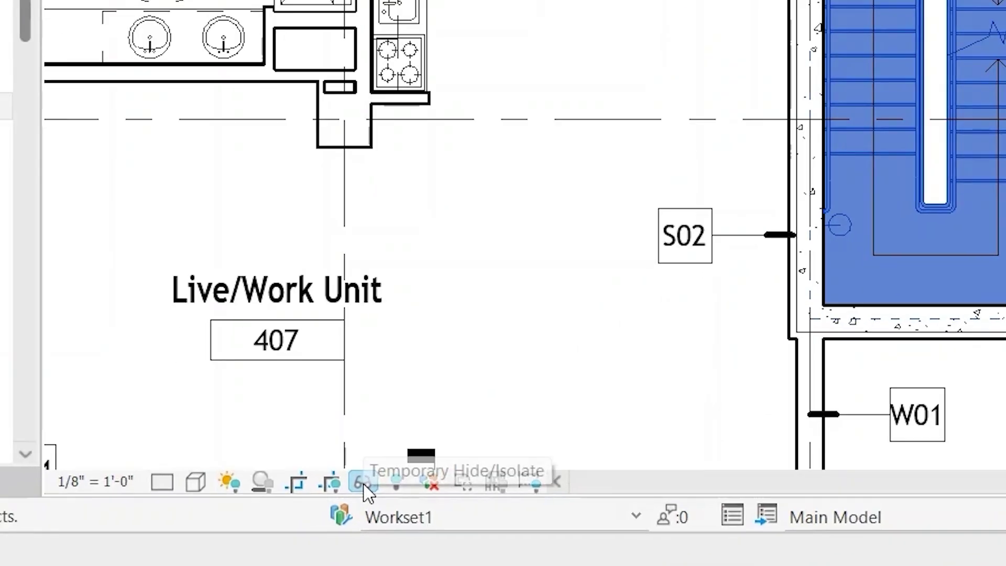
left_click(214, 554)
left_click(262, 508)
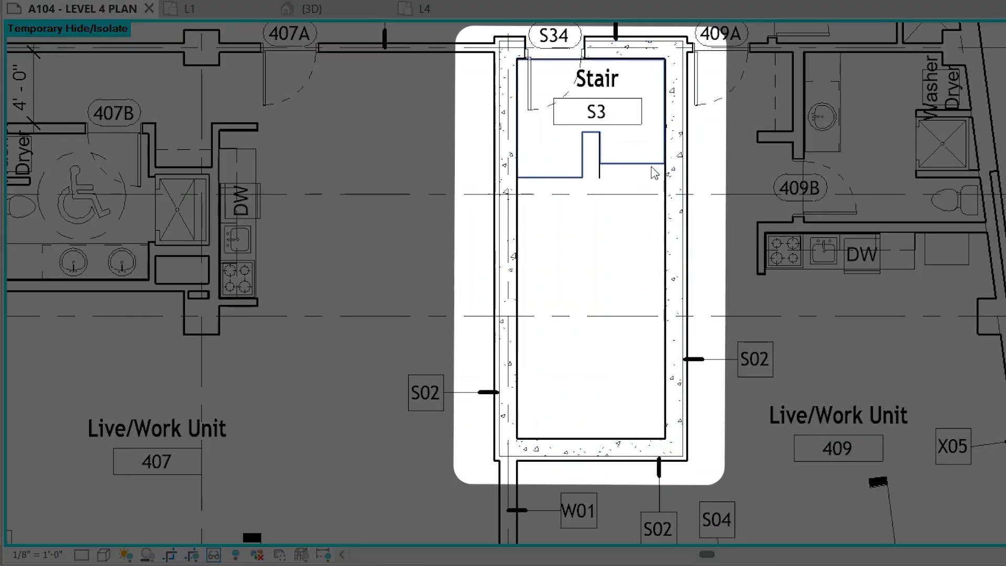
left_click(653, 170)
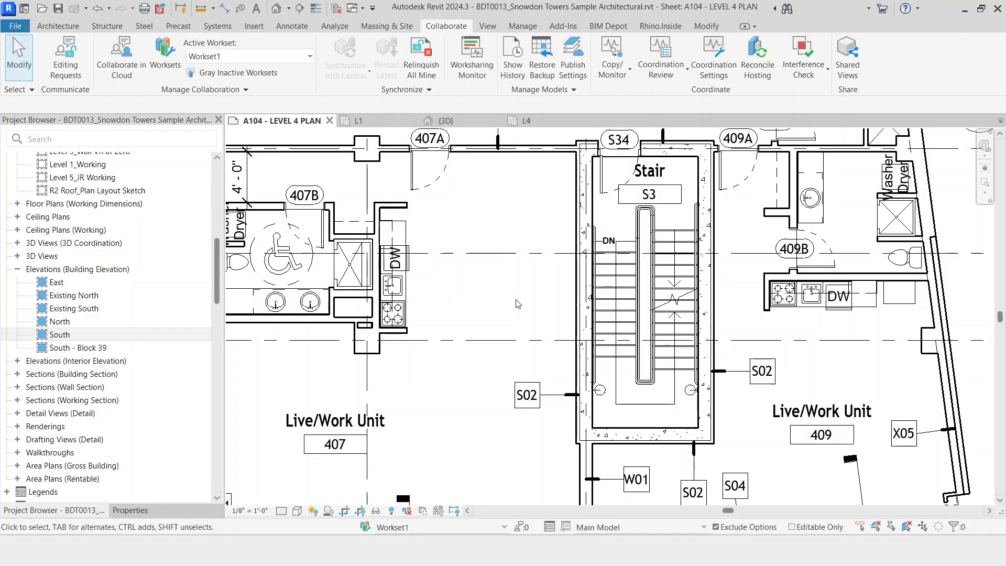
scroll(519, 303, "down", 3)
scroll(568, 305, "up", 1)
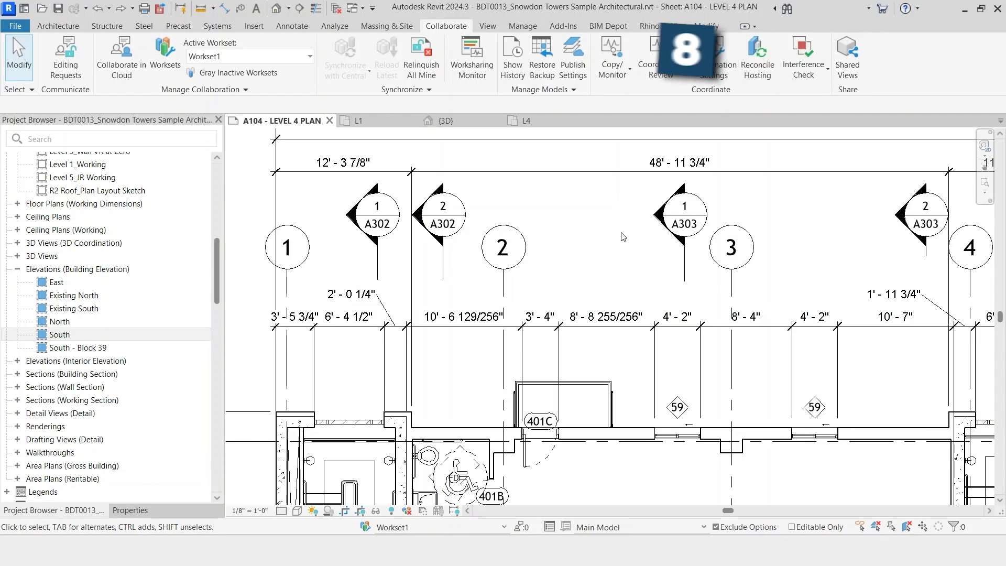
scroll(645, 342, "up", 2)
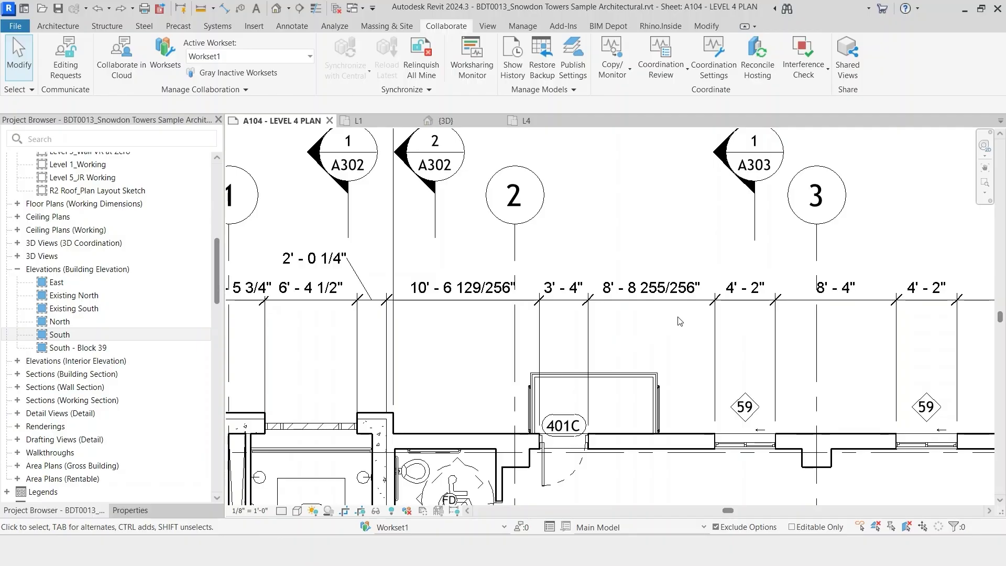
Step: In Project Units, set the Length format rounding to the nearest 1/4"
key("p")
key("p")
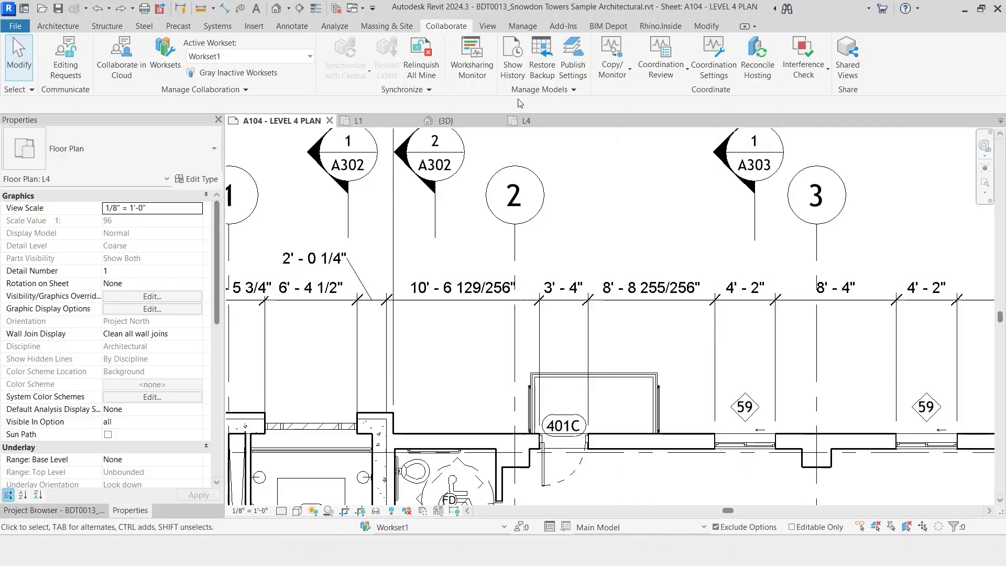
left_click(522, 27)
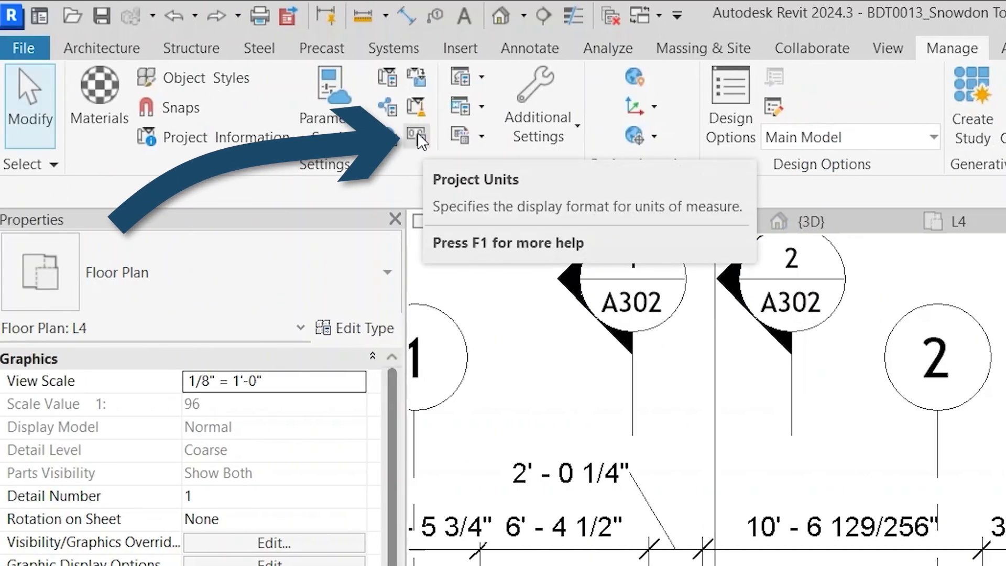
left_click(418, 135)
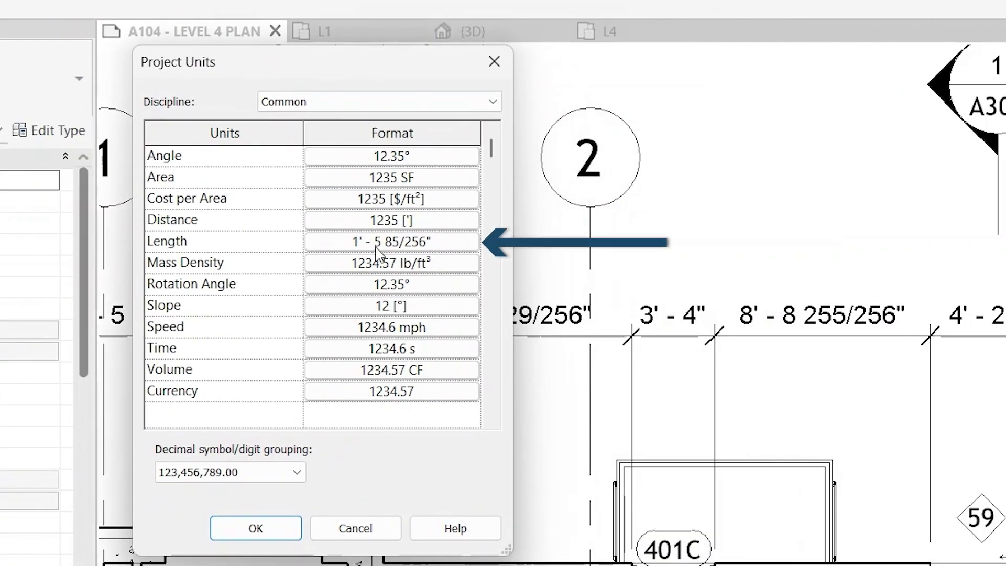
left_click(461, 246)
left_click_drag(456, 100, 287, 104)
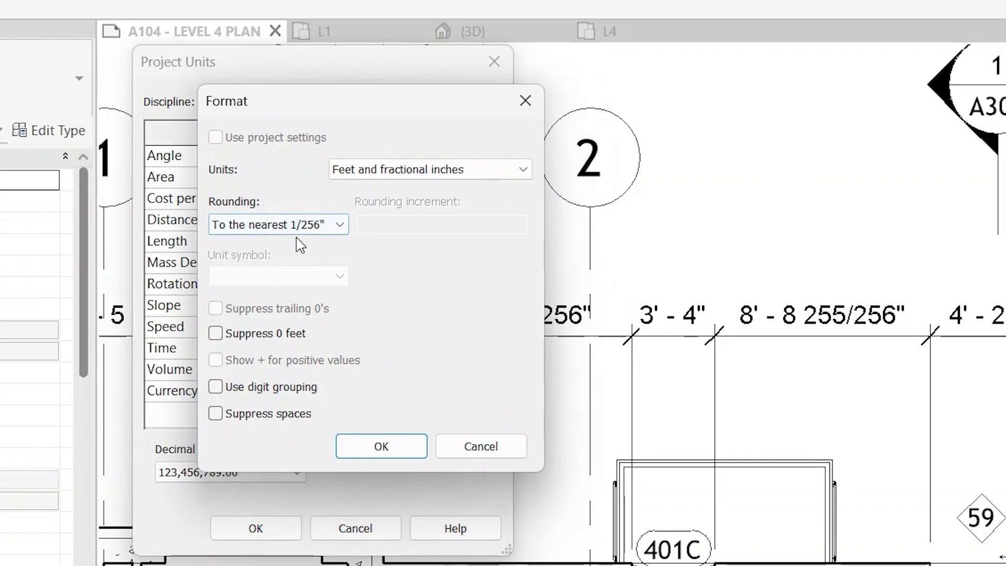
left_click(338, 224)
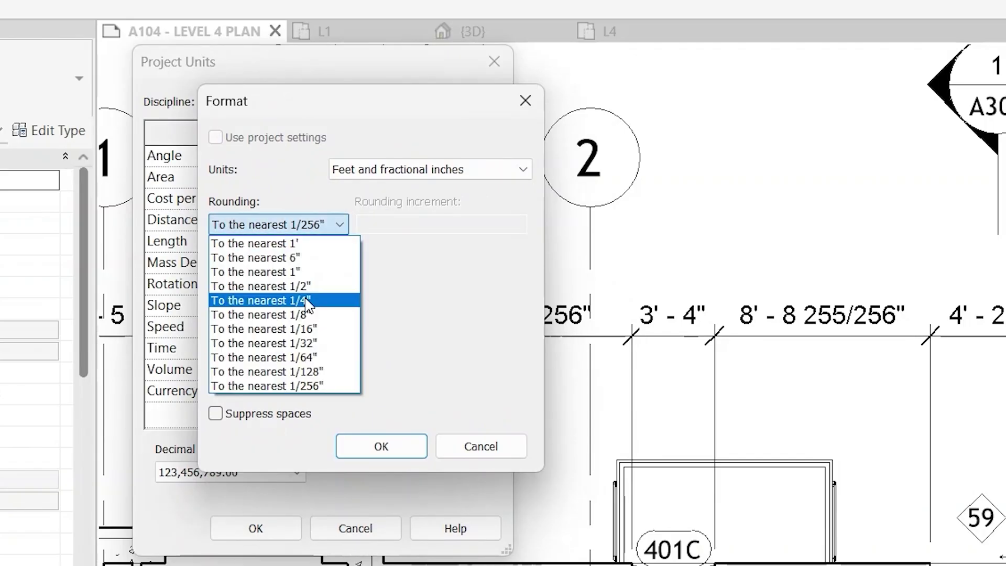
left_click(348, 301)
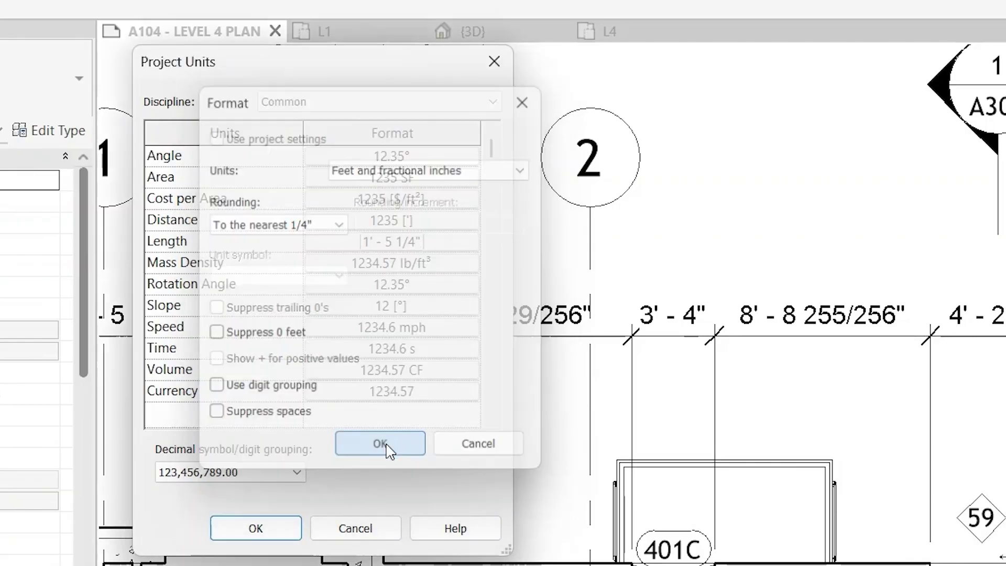
left_click(277, 533)
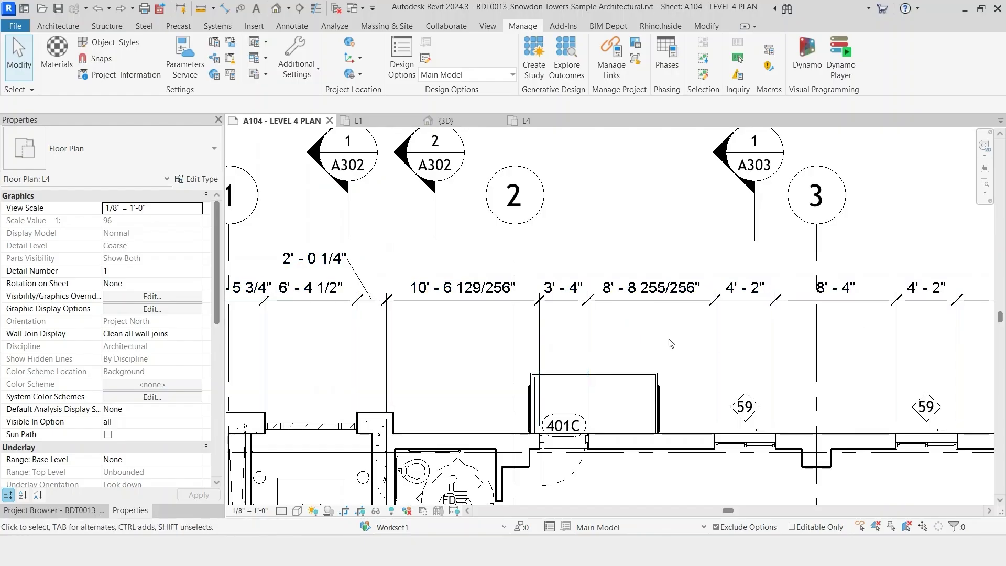
Step: Give the BD_Standard dimension type its own units format rounding to the nearest 1/4"
left_click(659, 312)
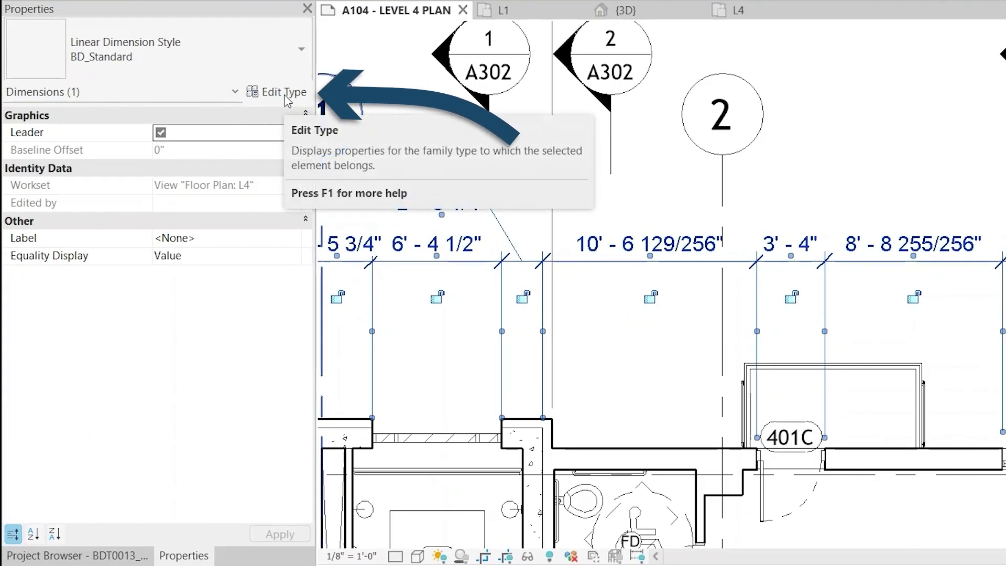
left_click(284, 93)
scroll(353, 278, "down", 10)
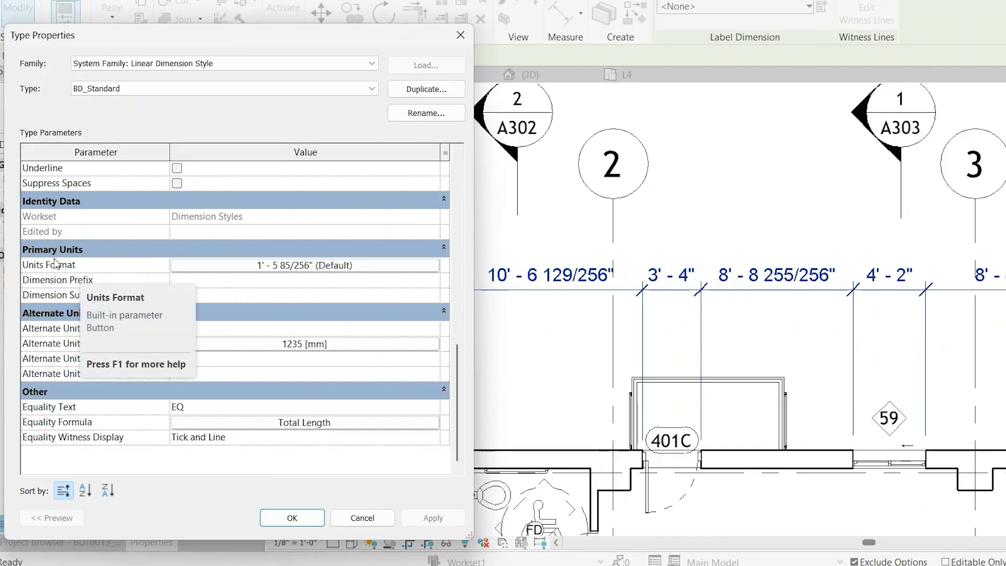
left_click(262, 266)
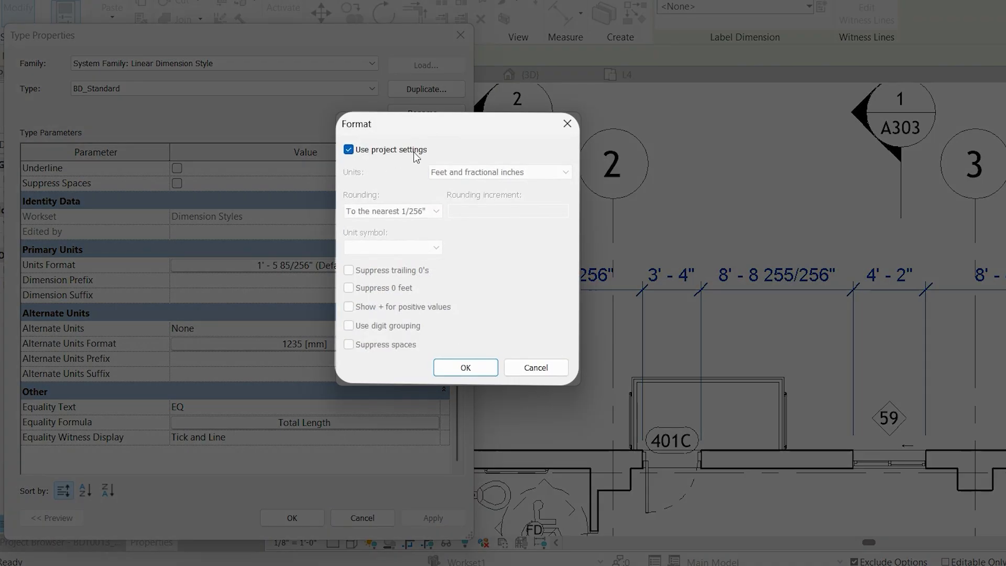
left_click(348, 150)
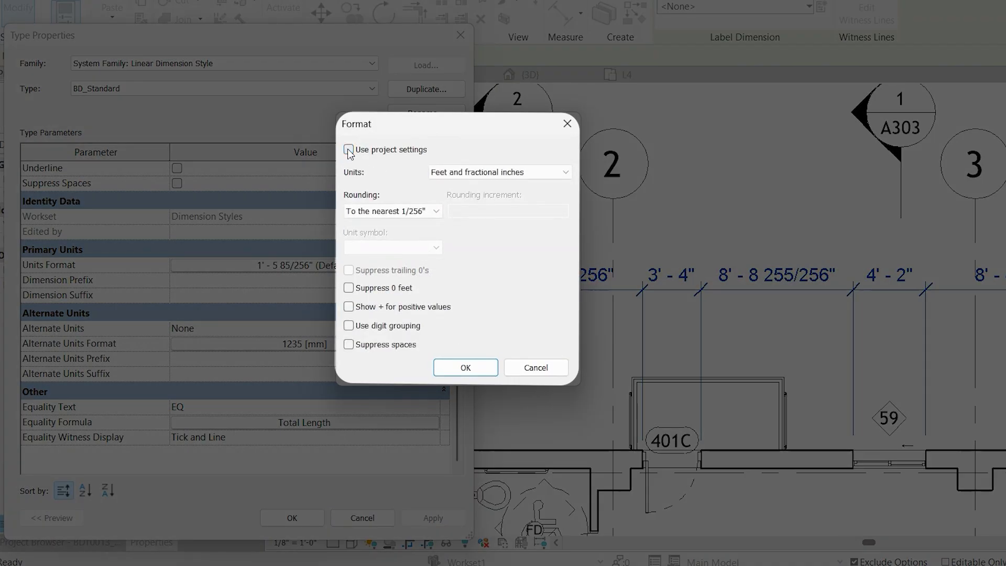
left_click(390, 214)
left_click(383, 270)
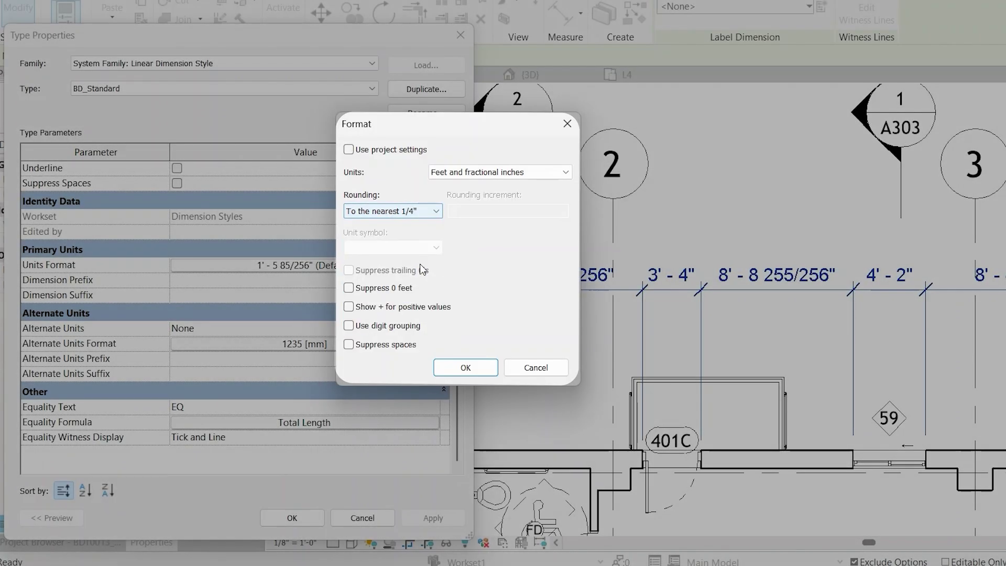
left_click(465, 369)
left_click(292, 517)
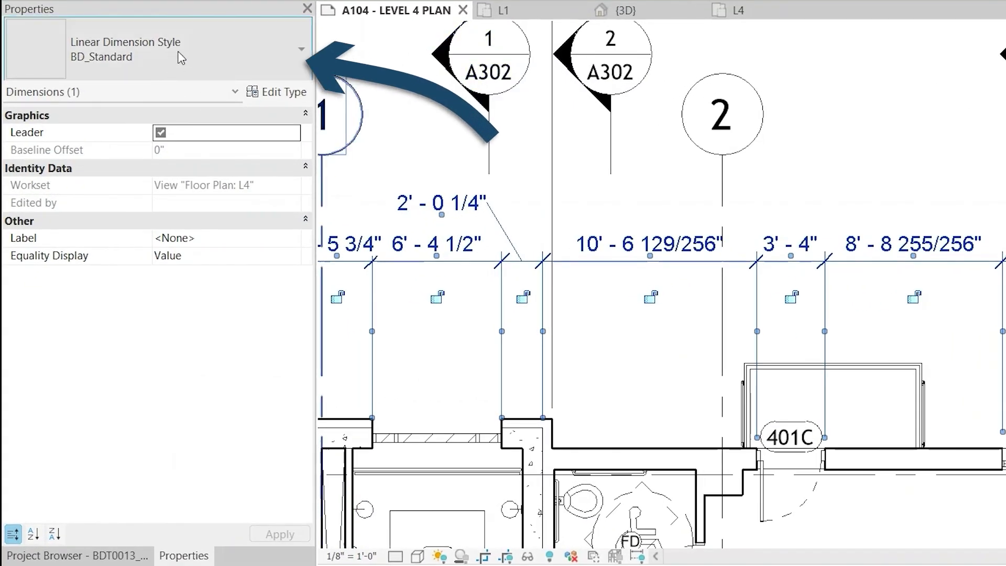
Step: Switch the Level 4 dimension string to the BD_Inches_1" type, comparing it by undo and redo
left_click(178, 51)
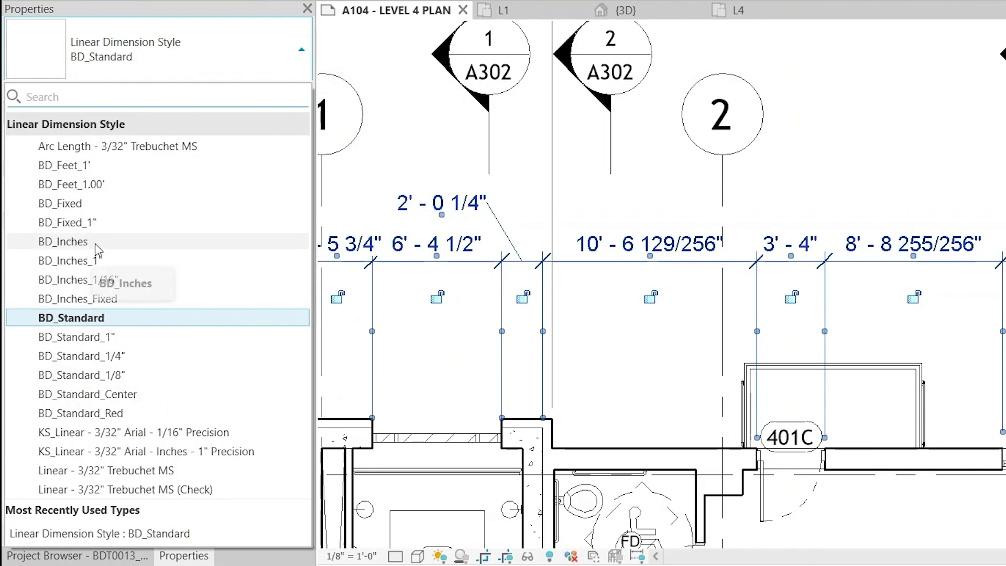
left_click(105, 260)
key("Escape")
left_click(923, 257)
key("ctrl+z")
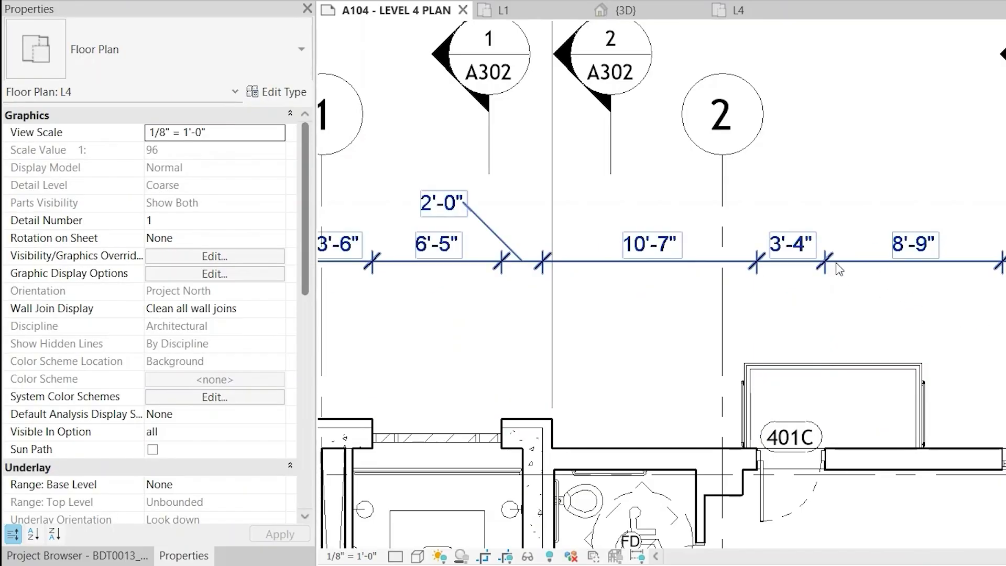
scroll(917, 330, "down", 5)
scroll(761, 238, "up", 3)
middle_click_drag(760, 239, 835, 201)
key("ctrl+y")
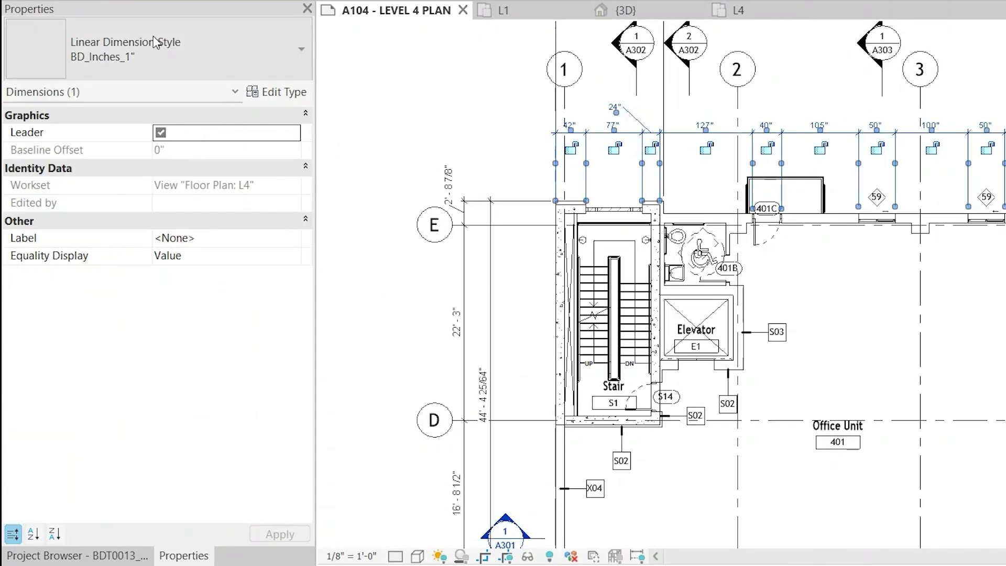
left_click(172, 54)
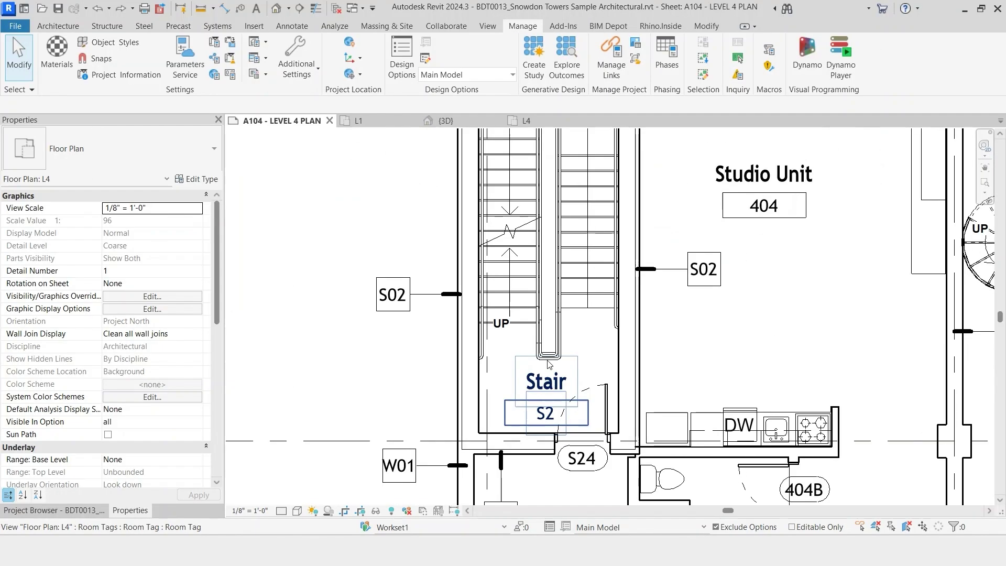
Step: Select the stair railing and drag it down onto the stair landing
left_click(562, 350)
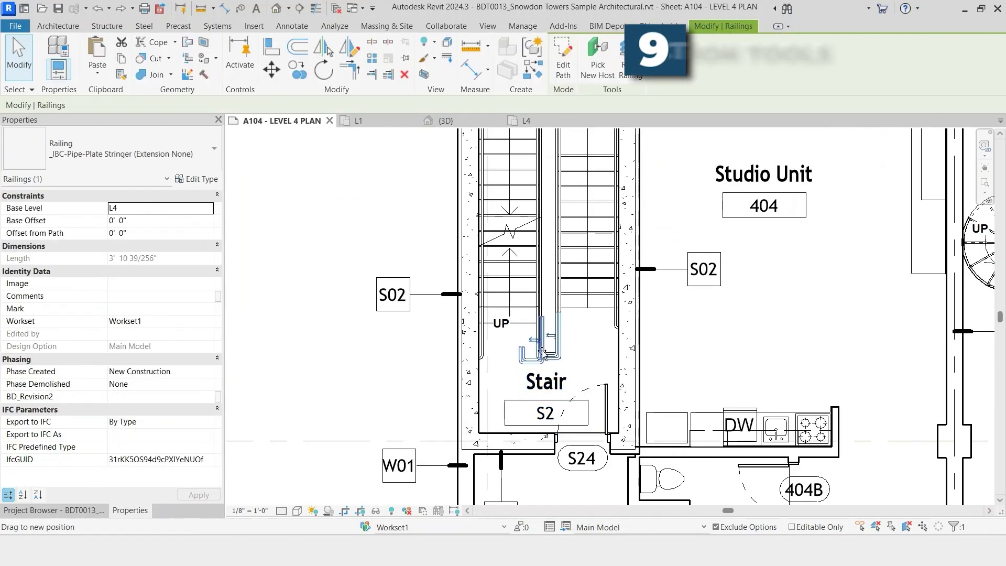
left_click(746, 360)
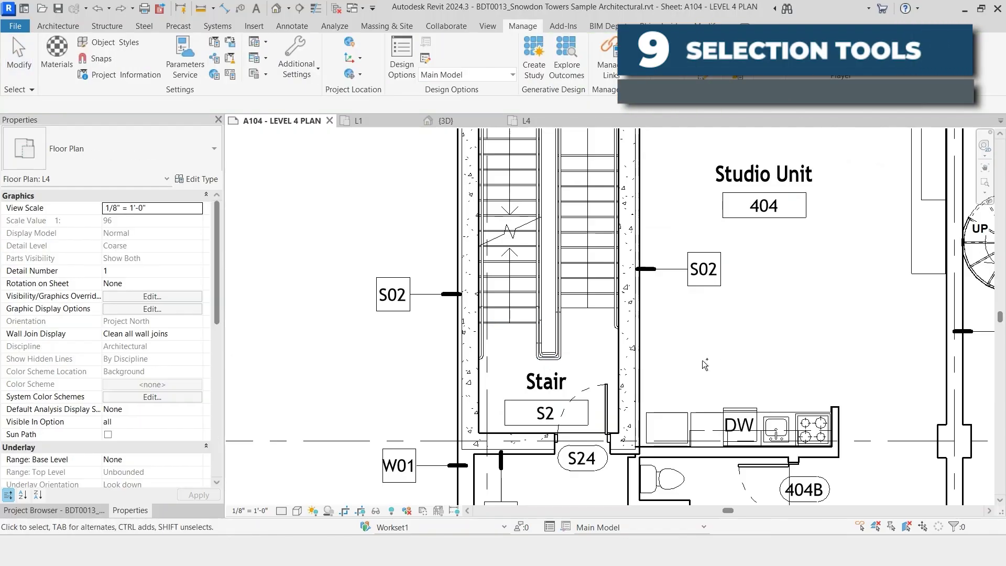
left_click(584, 353)
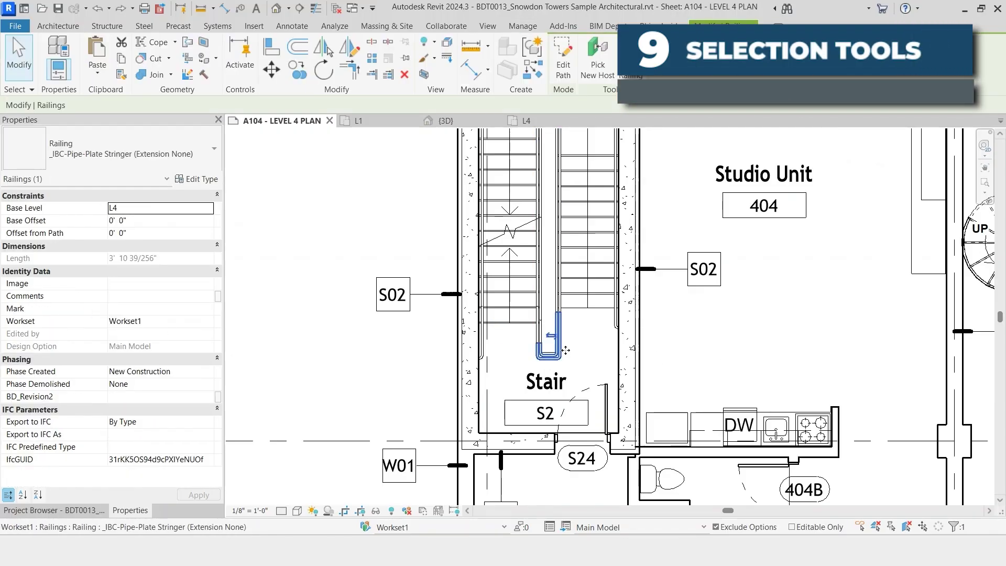
left_click(718, 364)
left_click(585, 340)
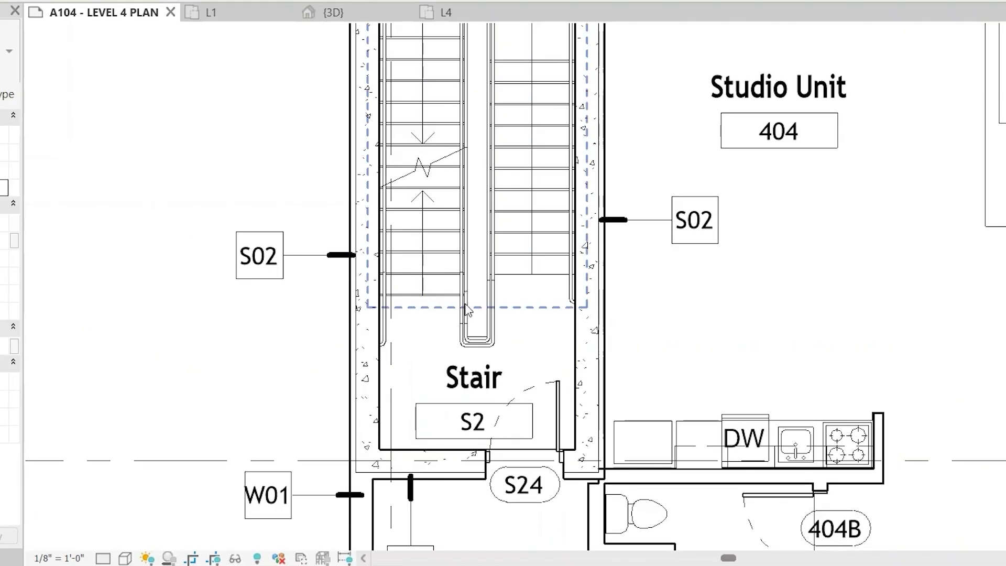
left_click(493, 285)
left_click(761, 330)
left_click(491, 314)
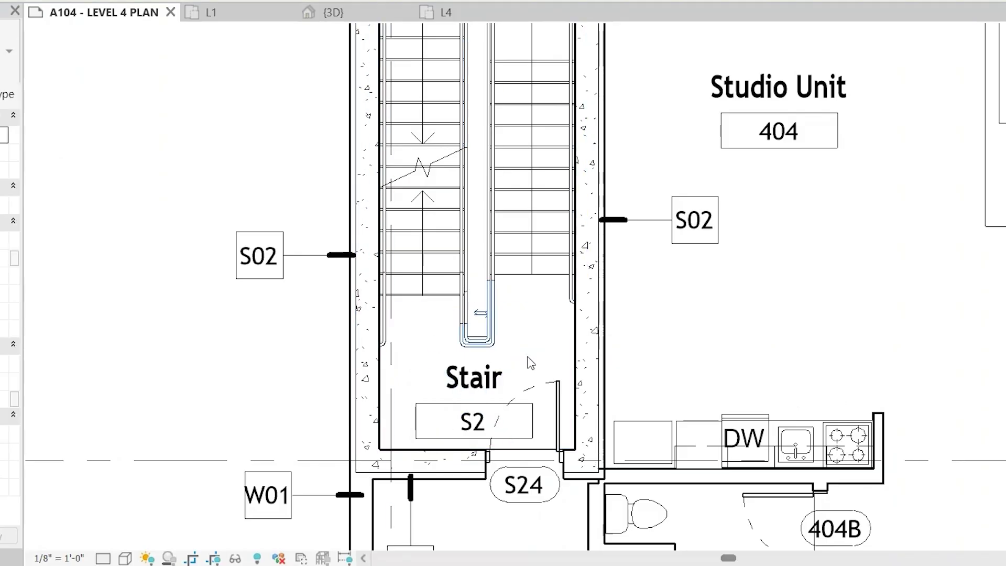
left_click_drag(491, 286, 531, 302)
left_click(732, 321)
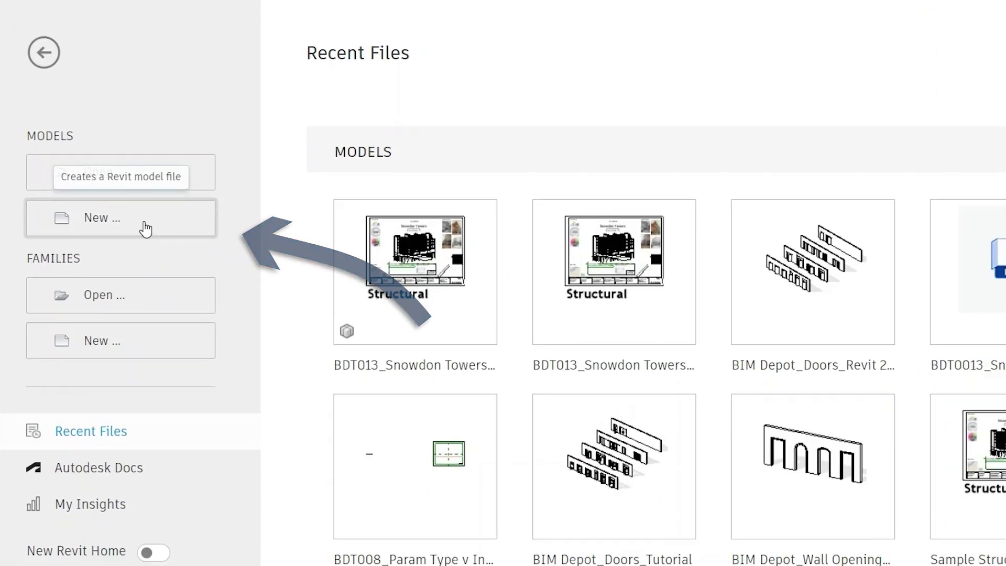
Step: Create a new project from the BIM Depot_Revit Template_R24.6_Imperial.rte template
left_click(118, 196)
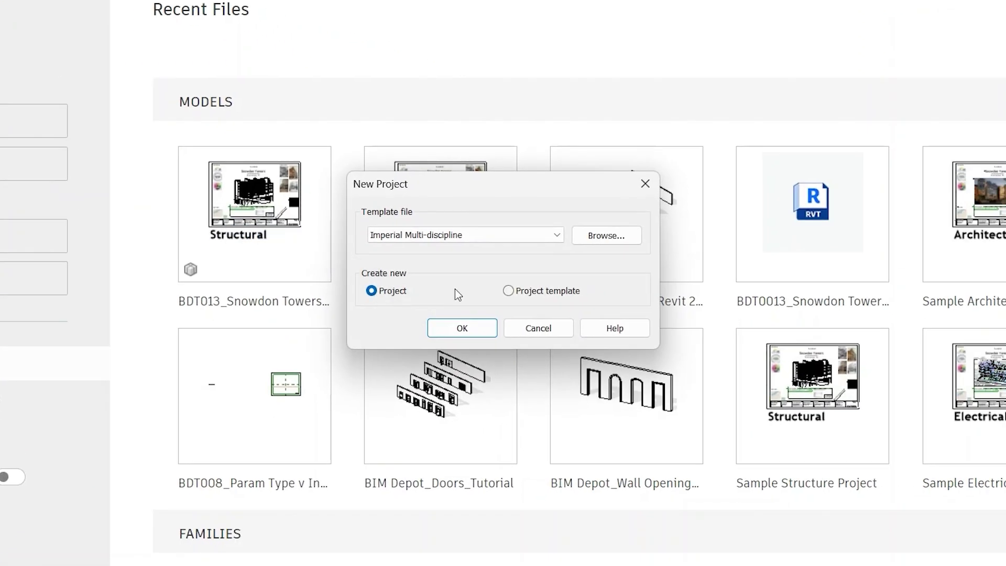
left_click(606, 236)
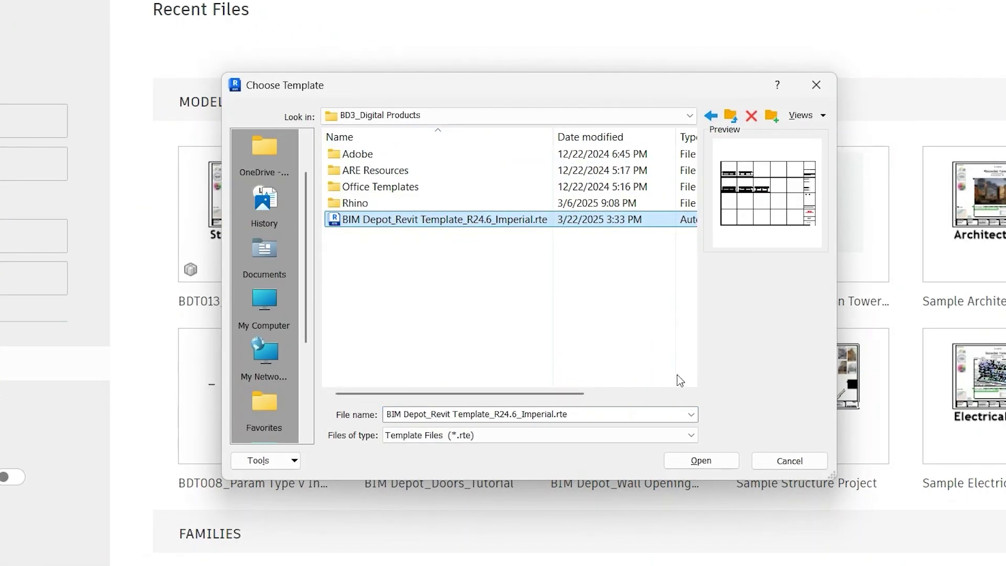
left_click(700, 461)
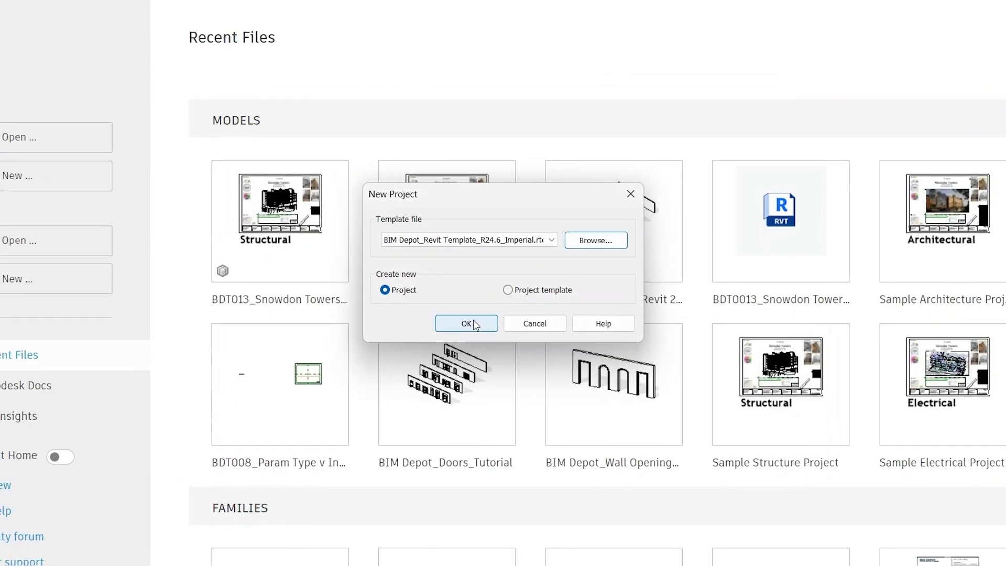
left_click(461, 328)
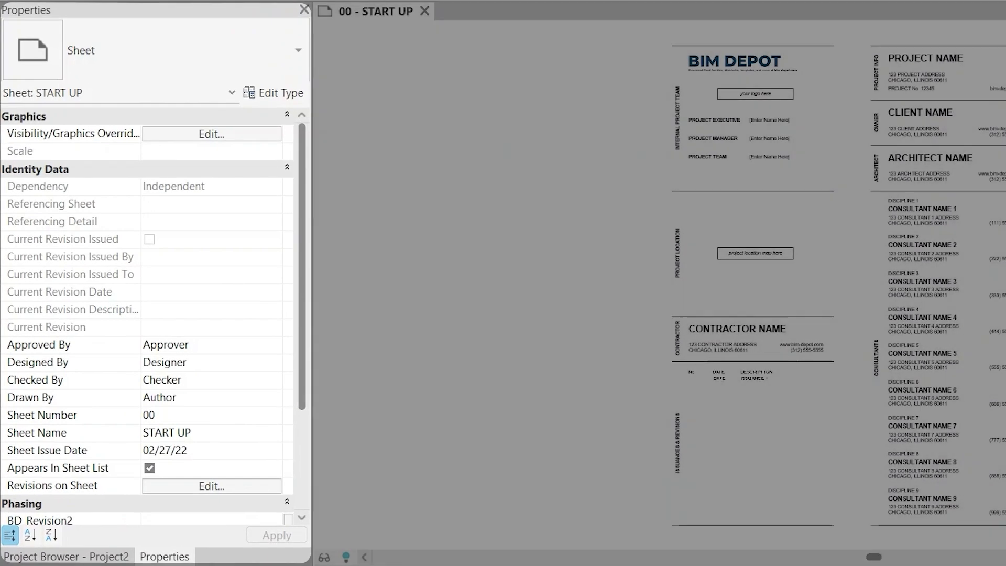
Step: In the Project Browser, collapse BD_000_General and open sheet A101 under Sheets > 07C_ARCHITECTURAL
left_click(48, 510)
left_click(22, 83)
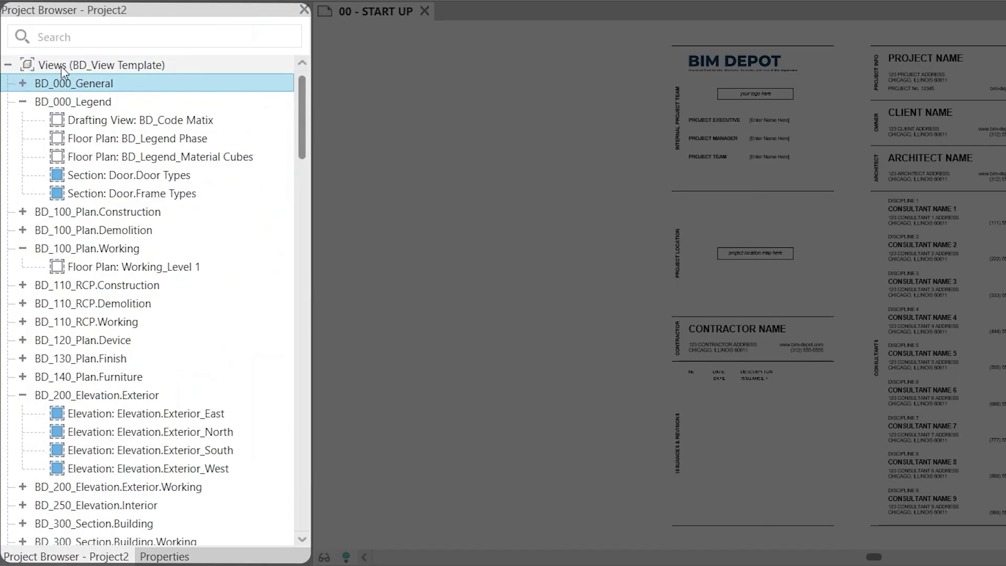
scroll(71, 137, "down", 5)
scroll(105, 361, "down", 20)
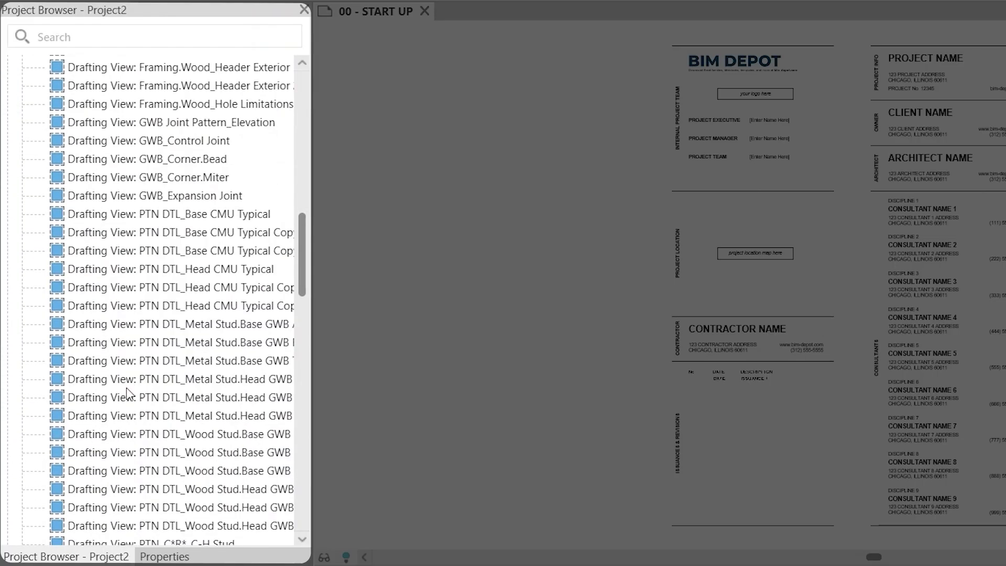
double_click(105, 296)
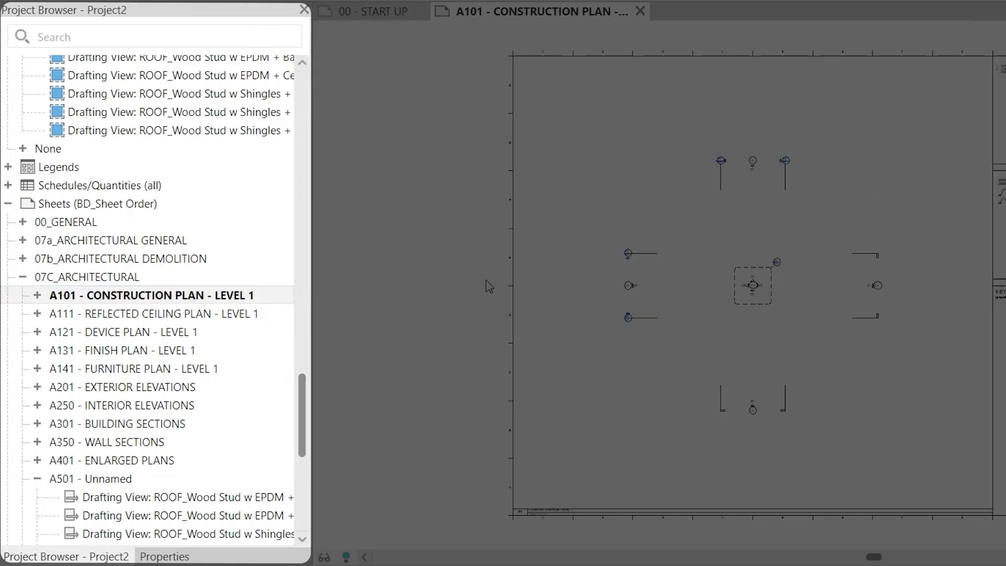